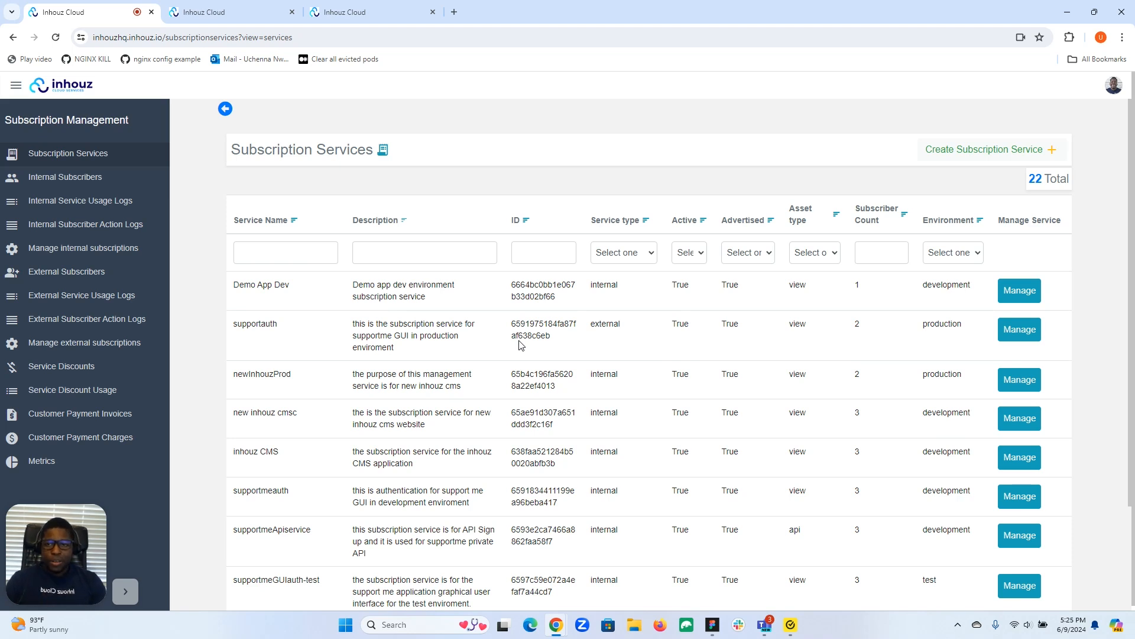
Step: Check which connected subscription services are configured for the supportauth service
{"action": "left_click", "coordinate": [203, 13]}
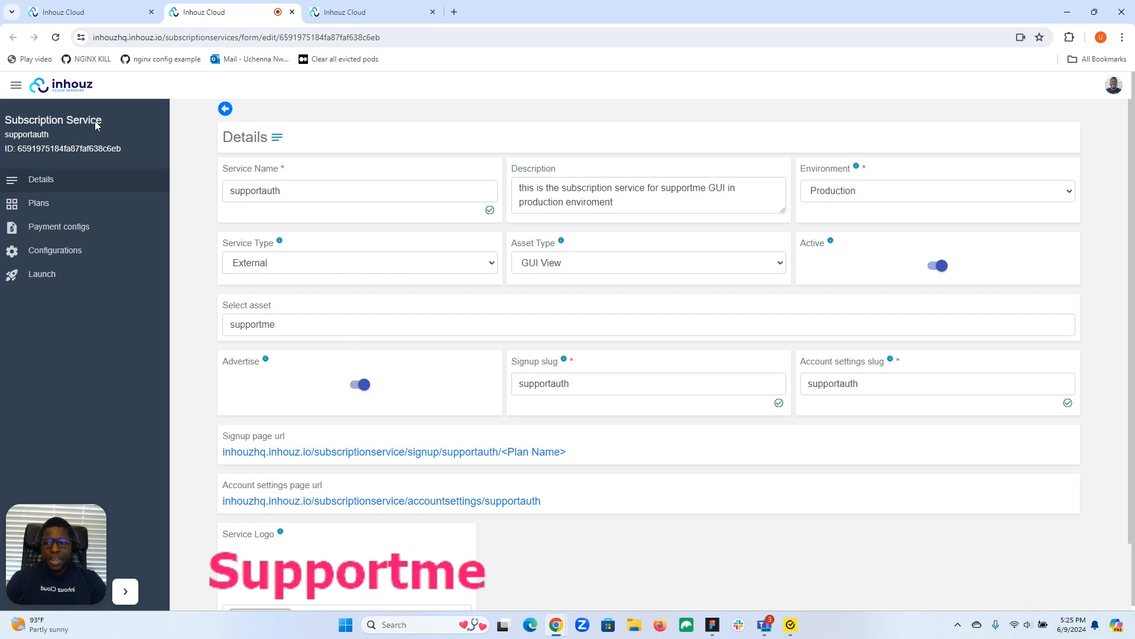
{"action": "double_click", "coordinate": [34, 130]}
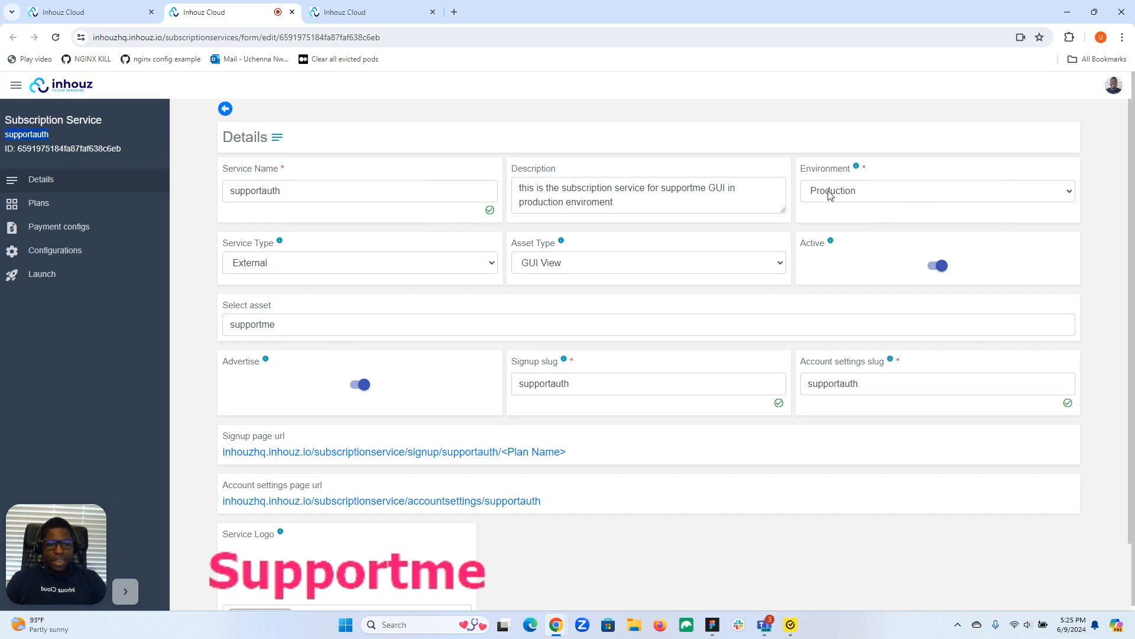
{"action": "left_click", "coordinate": [55, 250]}
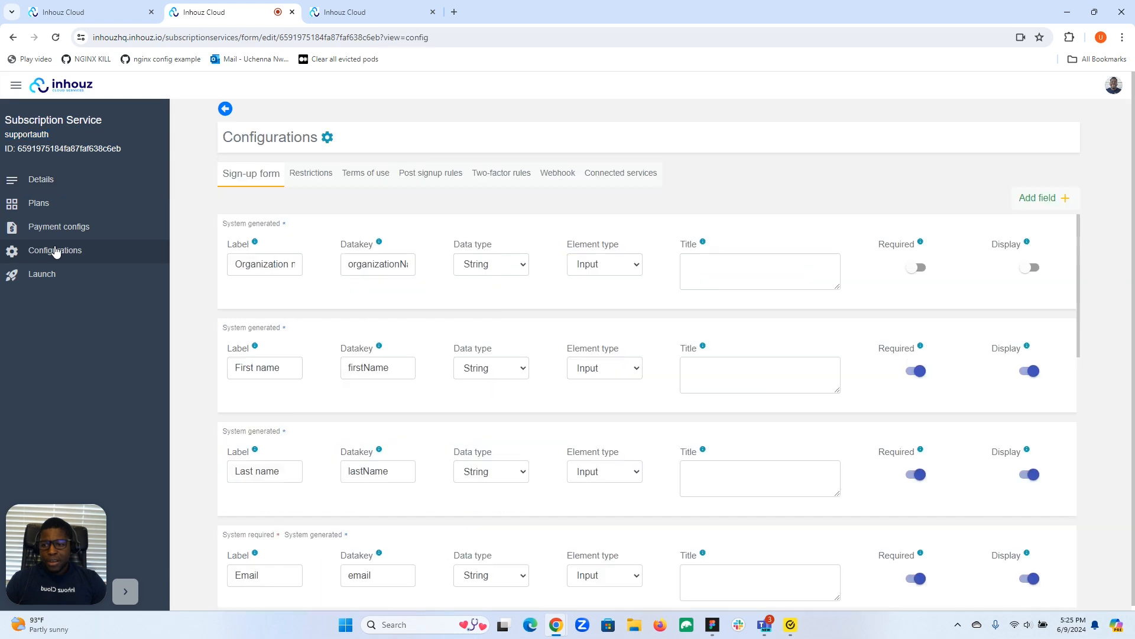
{"action": "left_click", "coordinate": [618, 176]}
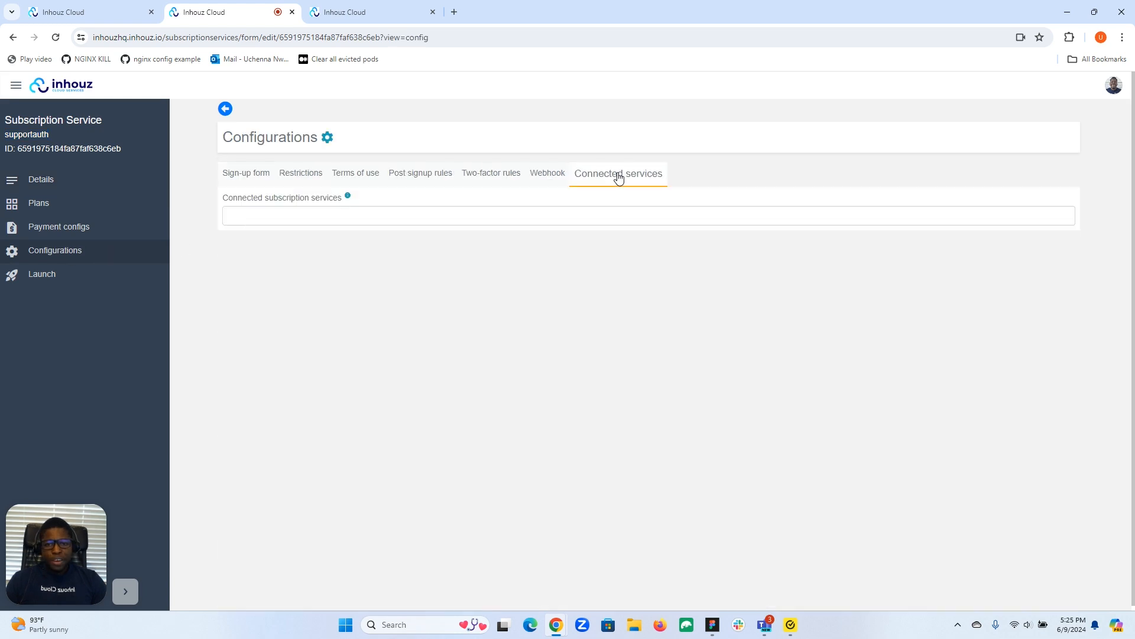
{"action": "left_click", "coordinate": [493, 216]}
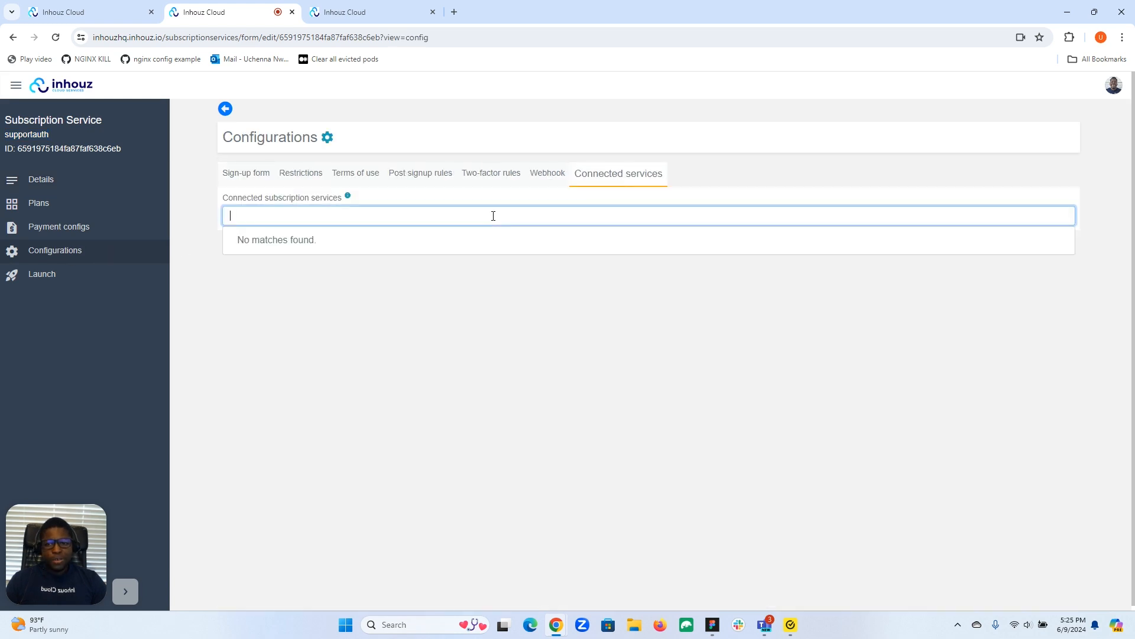
{"action": "left_click", "coordinate": [440, 304]}
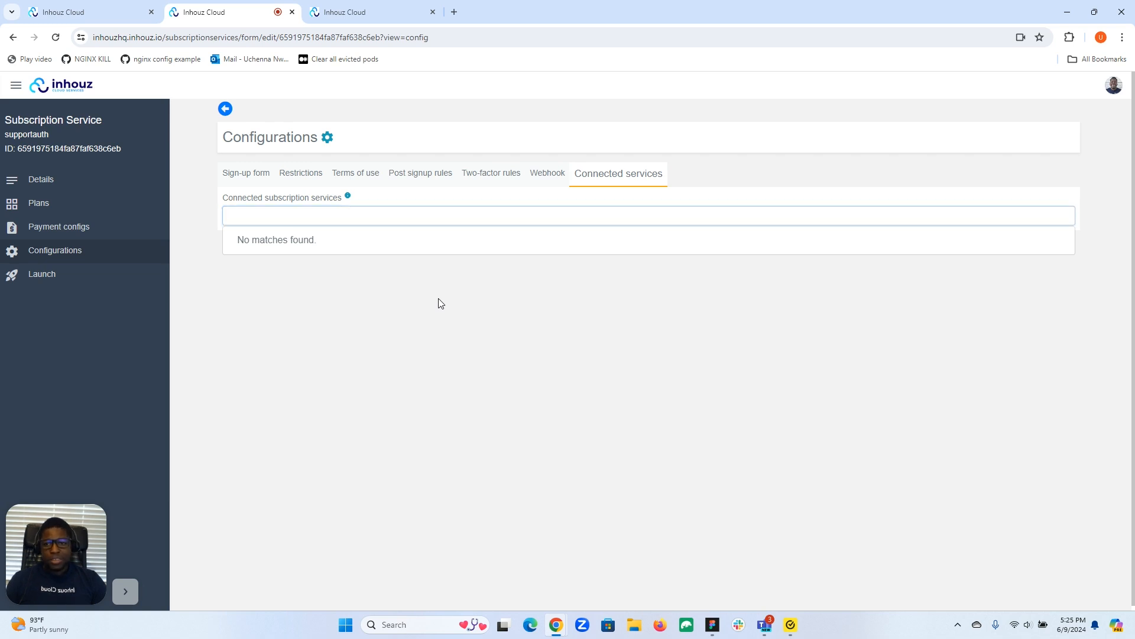
Step: View the Supportme account settings profile and return to the details of the supportauth service
{"action": "left_click", "coordinate": [340, 12]}
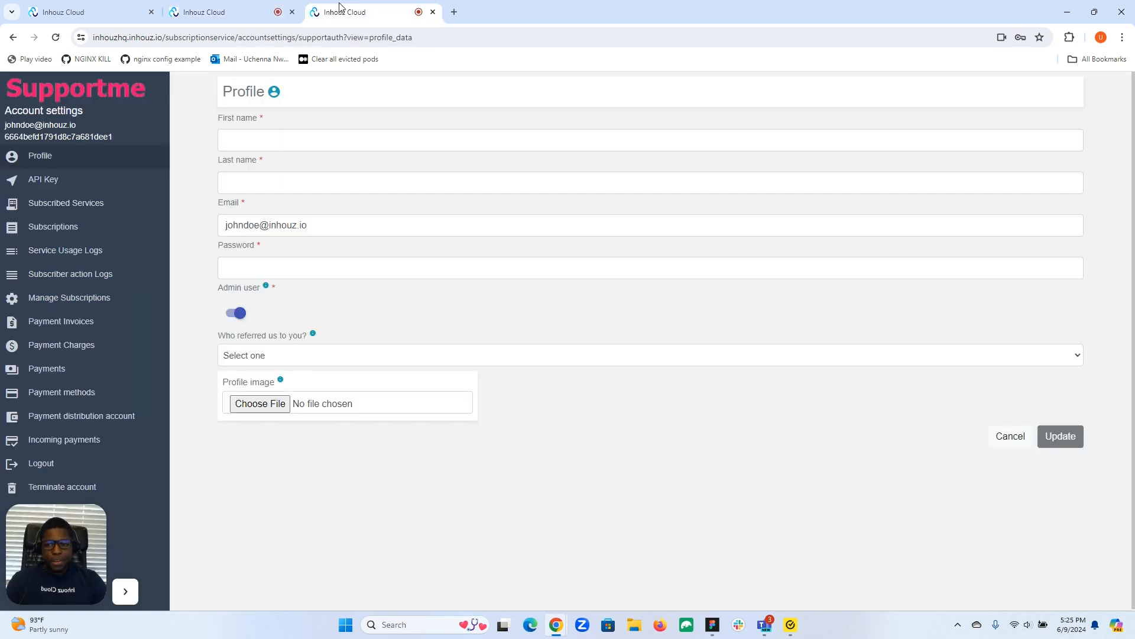
{"action": "left_click_drag", "start_coordinate": [55, 562], "coordinate": [260, 561]}
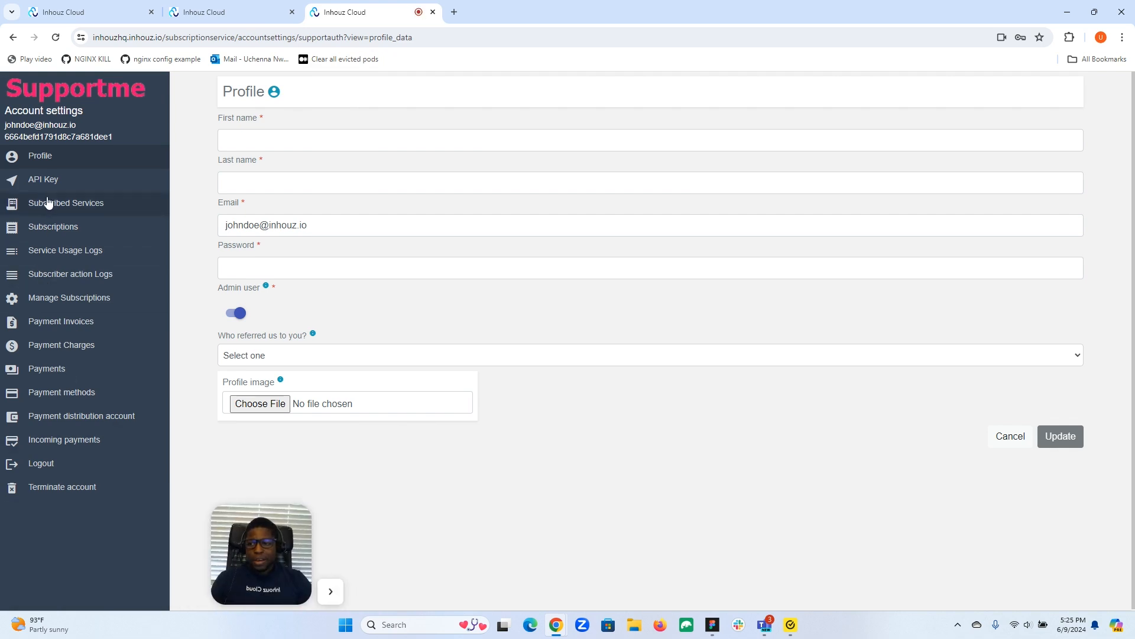
{"action": "left_click", "coordinate": [214, 8]}
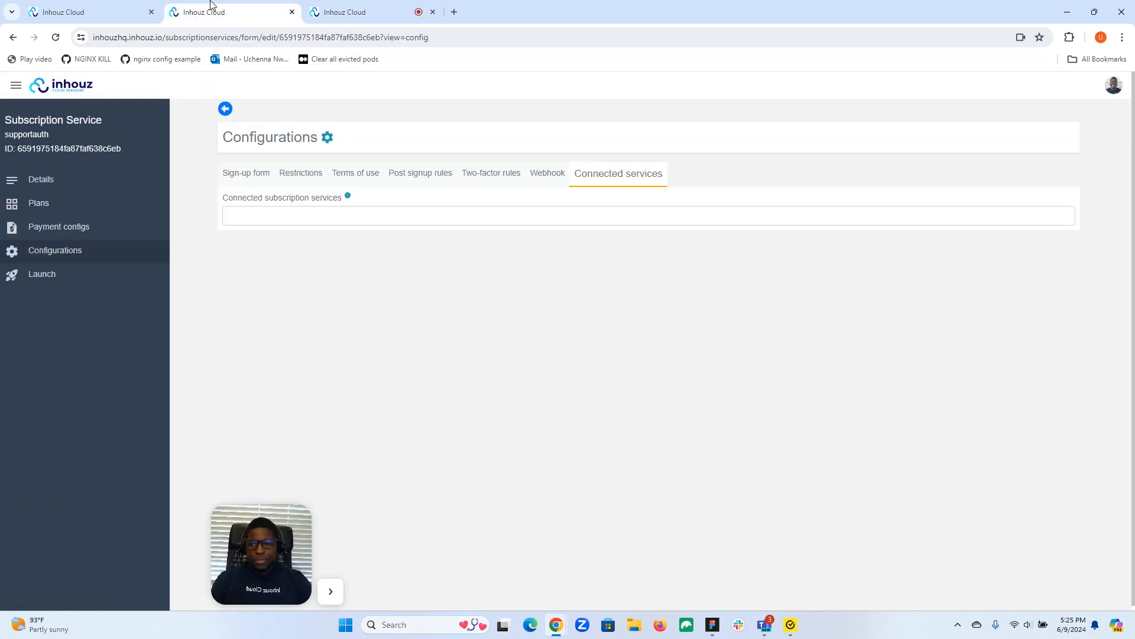
{"action": "left_click", "coordinate": [35, 188]}
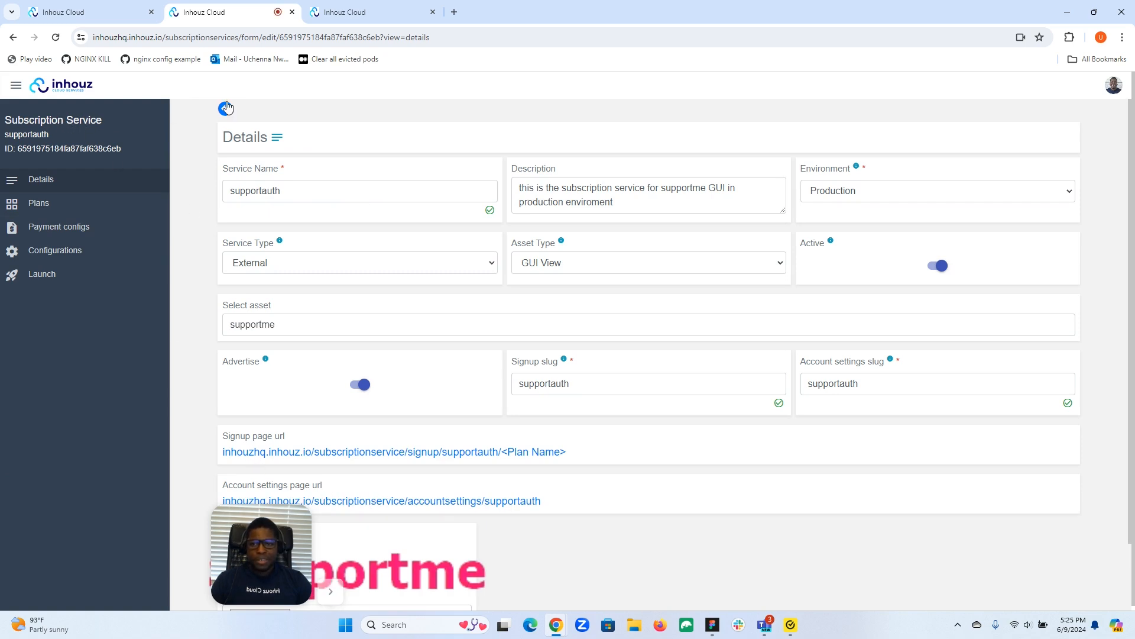
Step: Review the transfer, pricing plan, new user and migration options for managing subscriptions in the Supportme account settings
{"action": "left_click", "coordinate": [347, 13]}
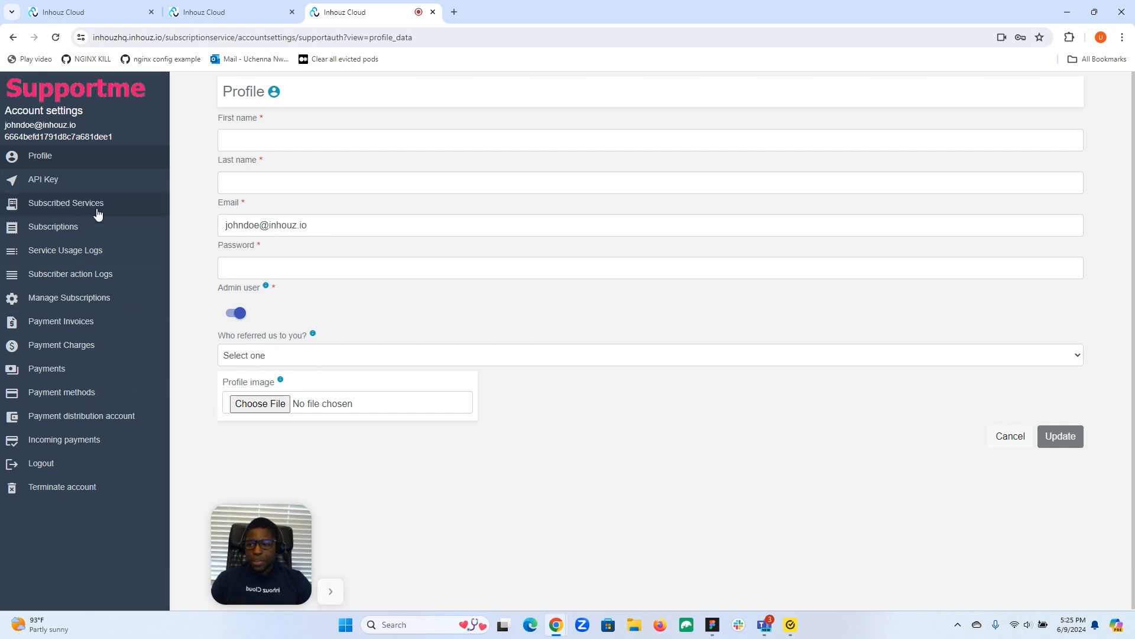
{"action": "left_click", "coordinate": [67, 305]}
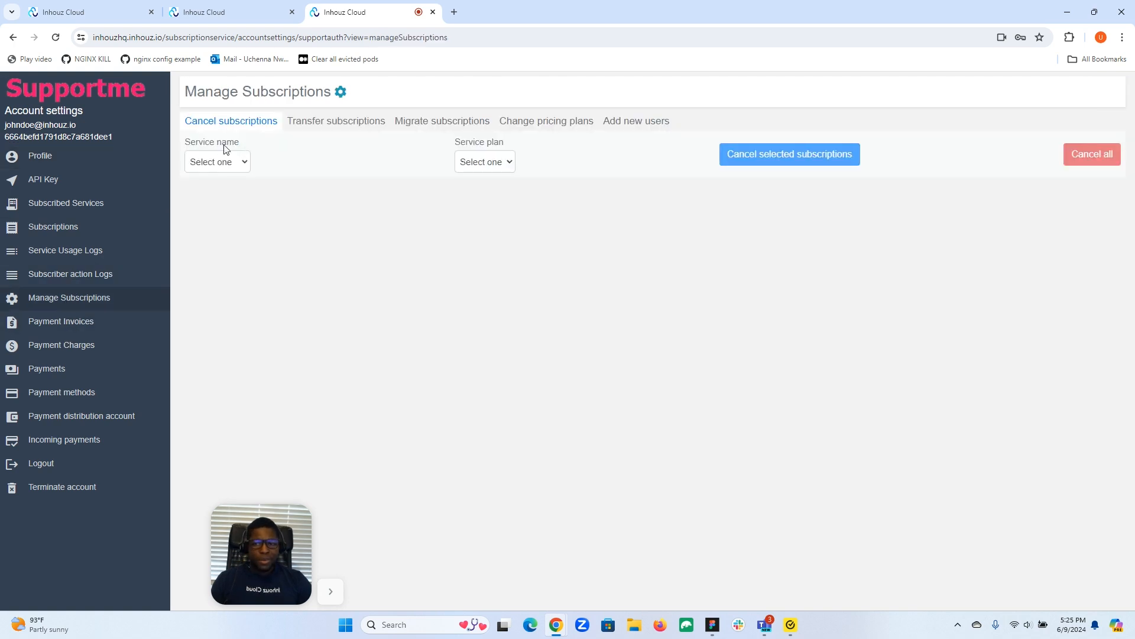
{"action": "left_click", "coordinate": [350, 125]}
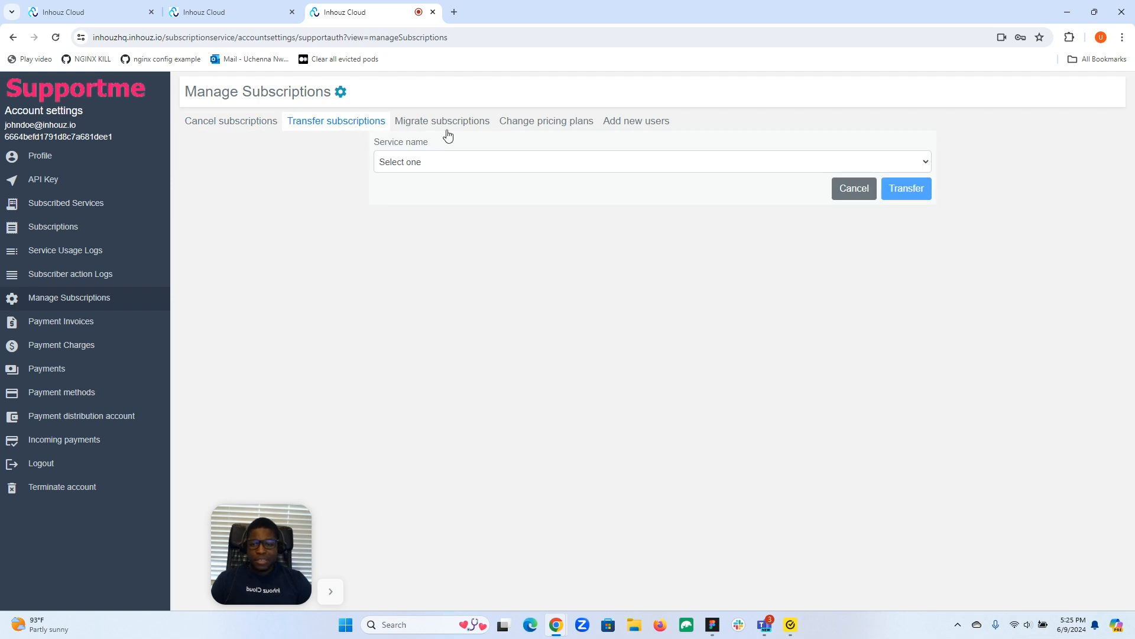
{"action": "left_click", "coordinate": [531, 127]}
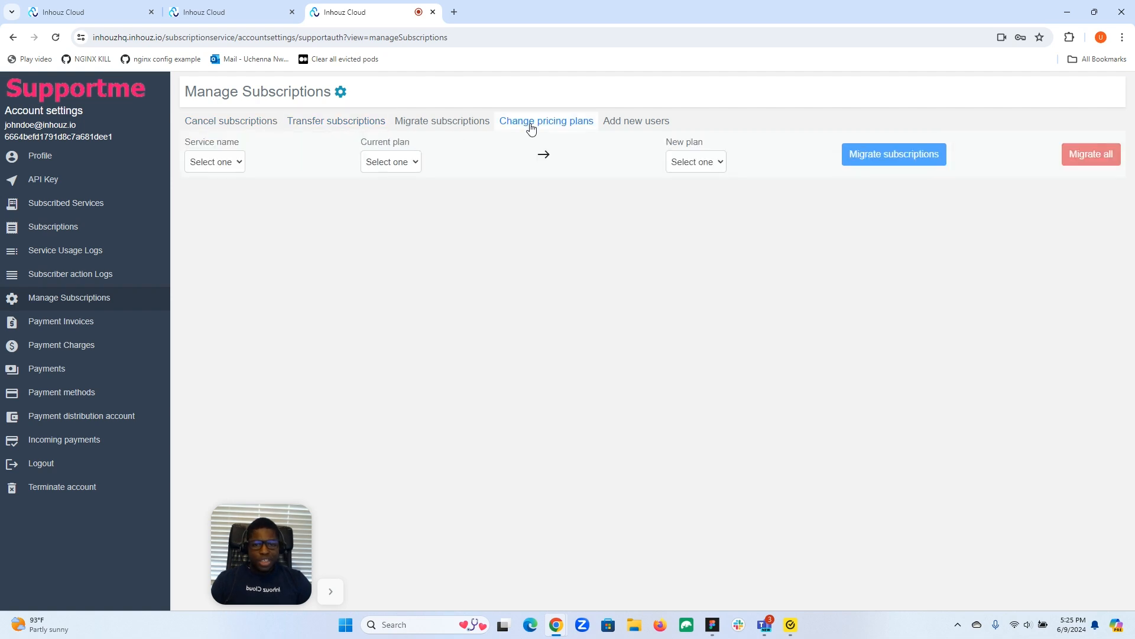
{"action": "left_click", "coordinate": [649, 126]}
{"action": "left_click", "coordinate": [459, 127]}
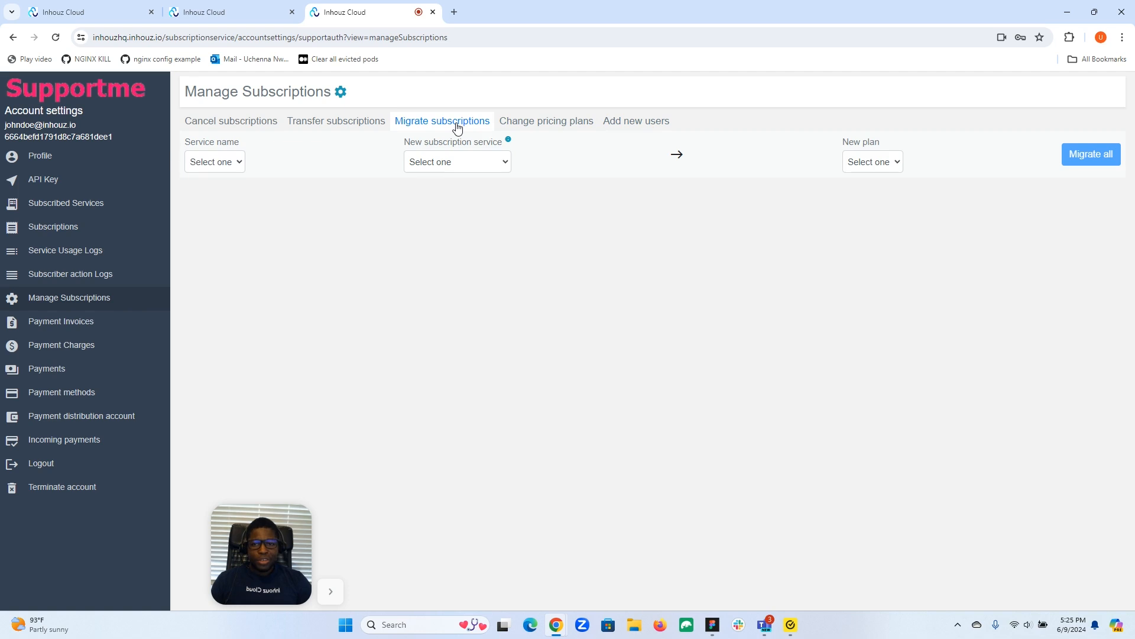
Step: Select supportauth as the service to migrate from and check the choices for the new subscription service
{"action": "left_click", "coordinate": [242, 161]}
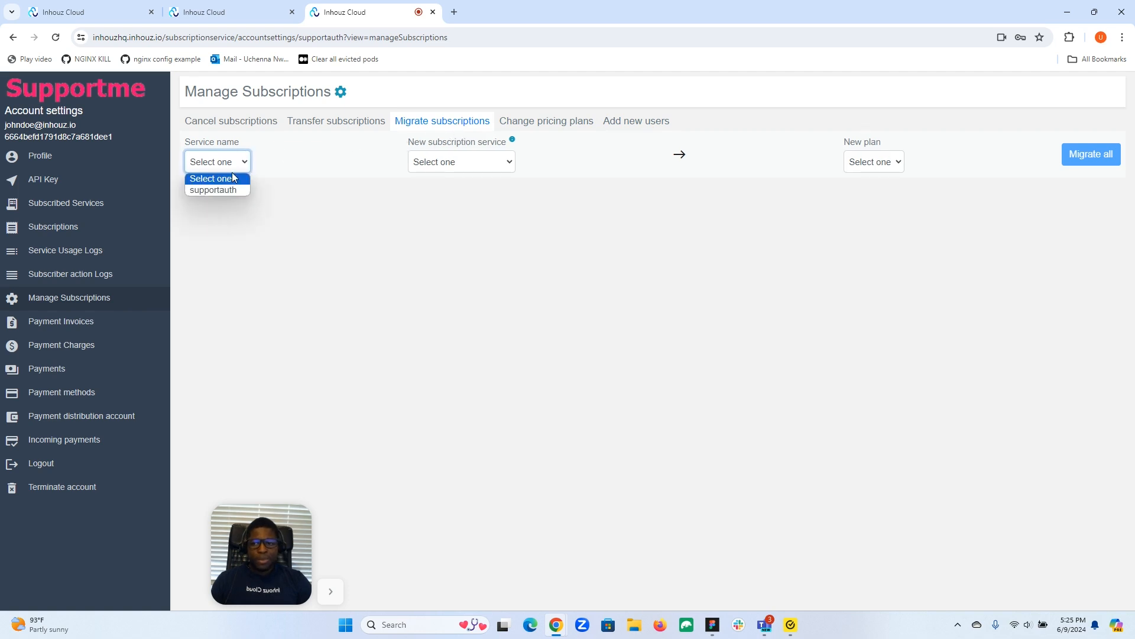
{"action": "left_click", "coordinate": [222, 191]}
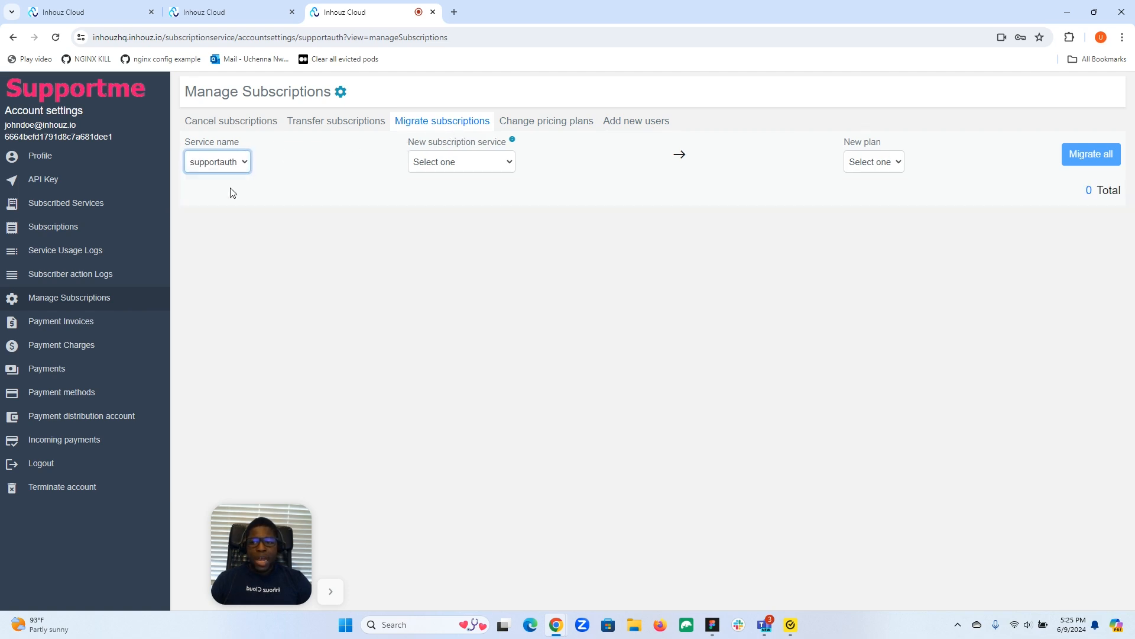
{"action": "left_click", "coordinate": [478, 163]}
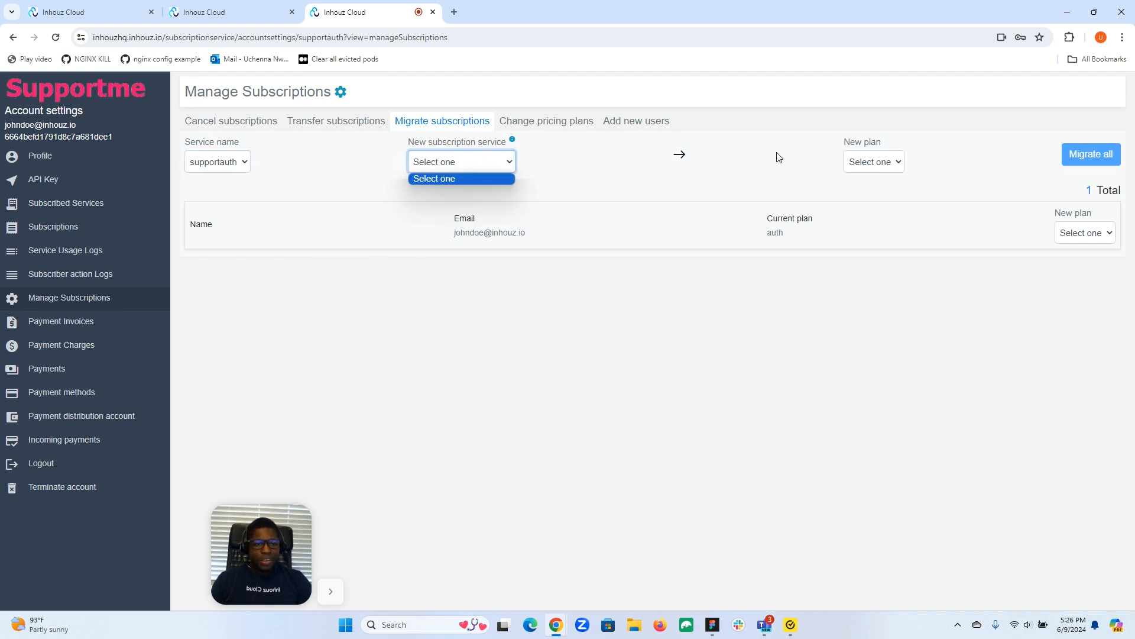
{"action": "left_click", "coordinate": [595, 198]}
{"action": "left_click", "coordinate": [460, 171]}
{"action": "left_click", "coordinate": [541, 192]}
Step: Return to the subscription services list and open the form for creating a new subscription service
{"action": "left_click", "coordinate": [238, 8]}
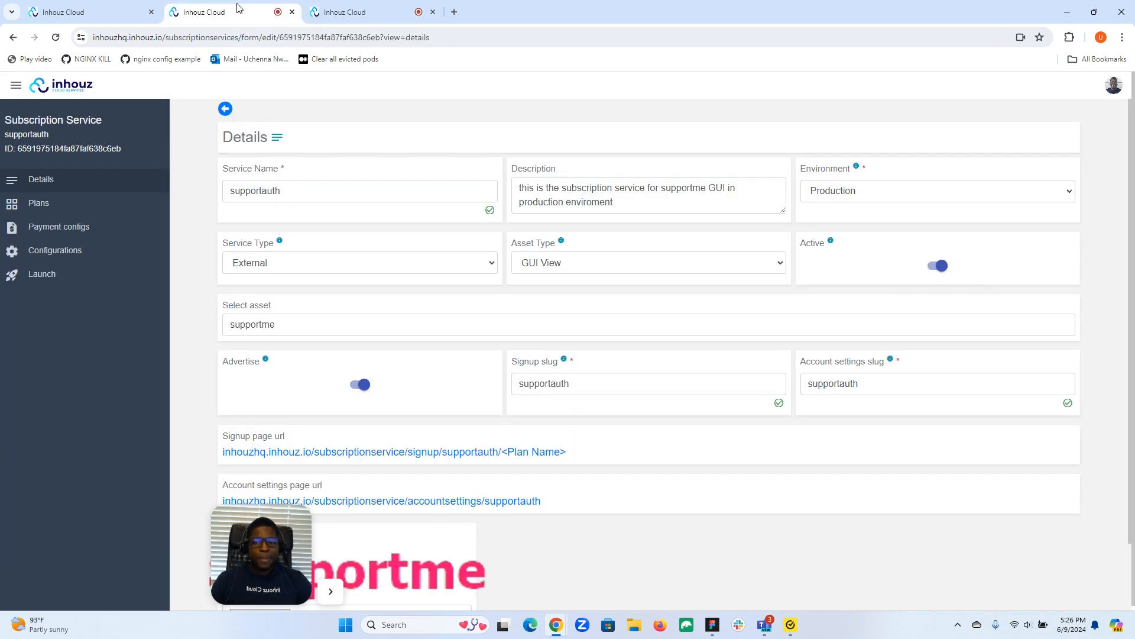
{"action": "left_click", "coordinate": [106, 17]}
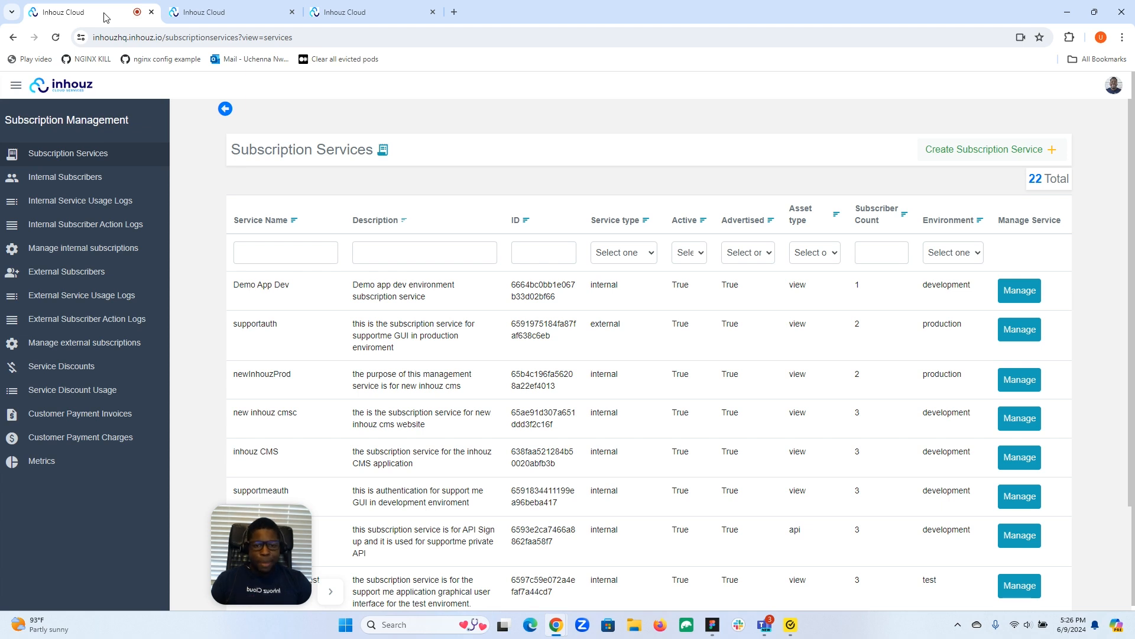
{"action": "left_click_drag", "start_coordinate": [273, 544], "coordinate": [67, 544]}
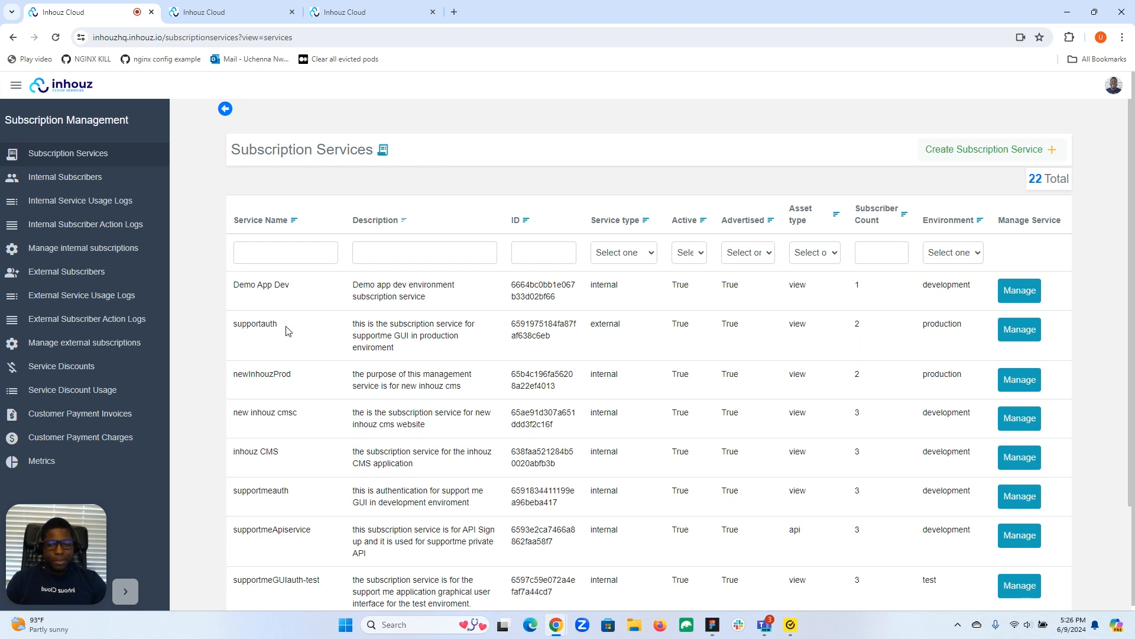
{"action": "left_click", "coordinate": [966, 159]}
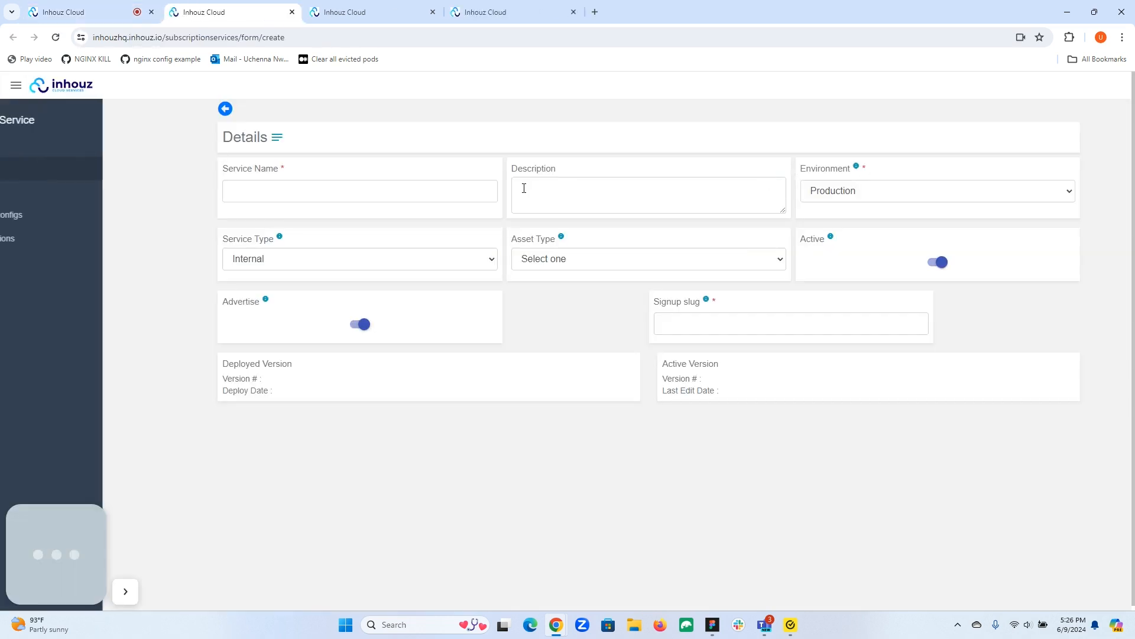
Step: Name the new subscription service "New Support App Service"
{"action": "left_click", "coordinate": [324, 194]}
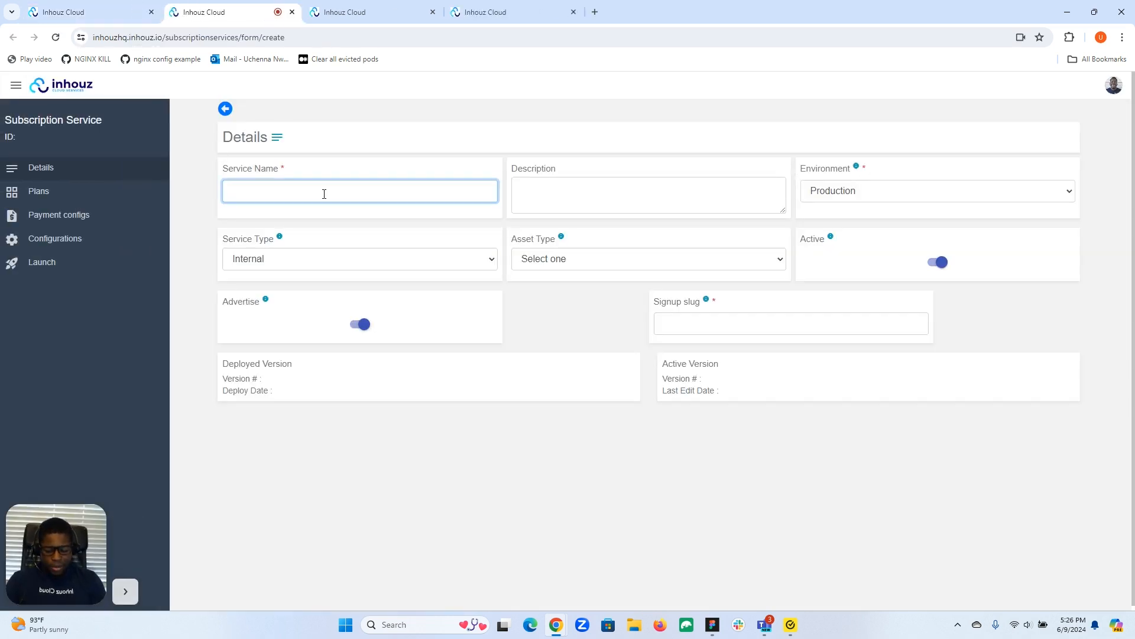
{"action": "type", "text": "N"}
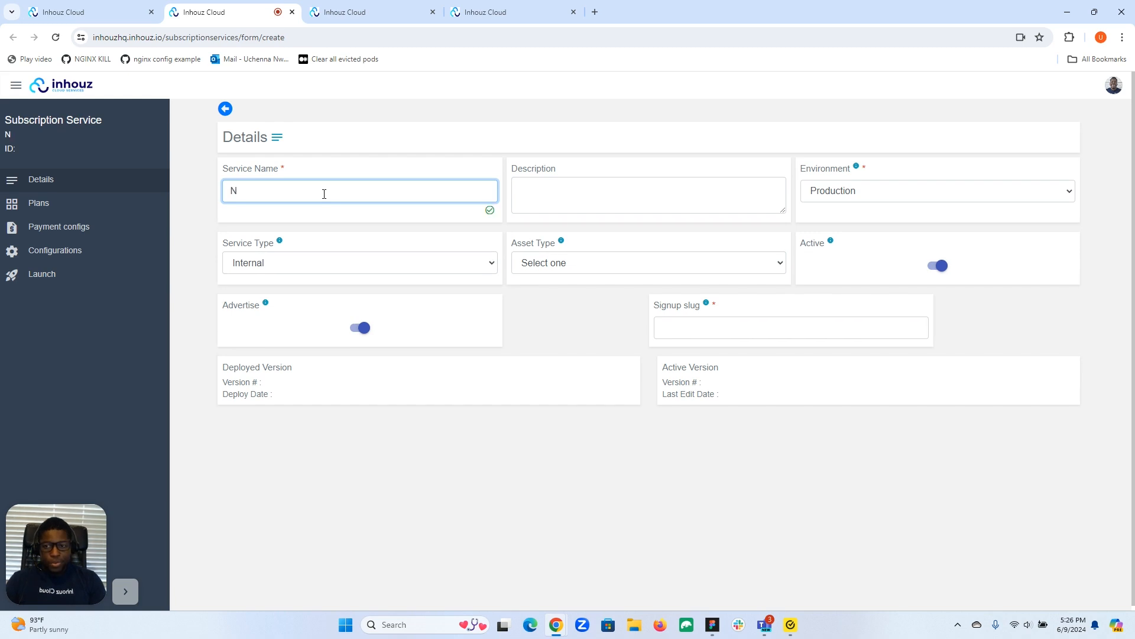
{"action": "type", "text": "ew S"}
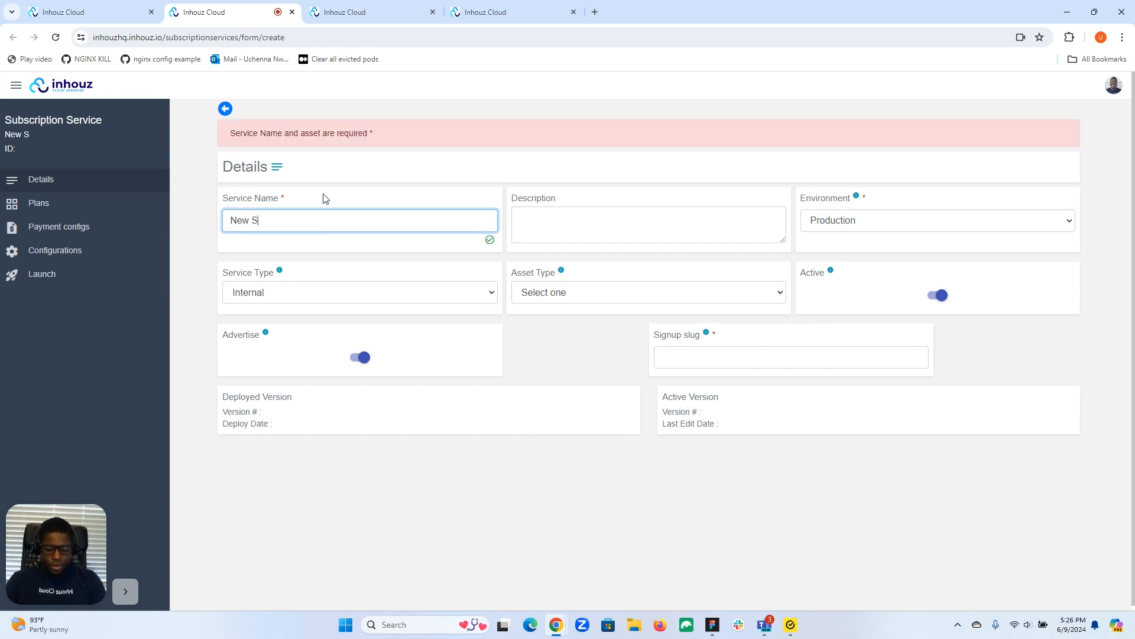
{"action": "type", "text": "upport App"}
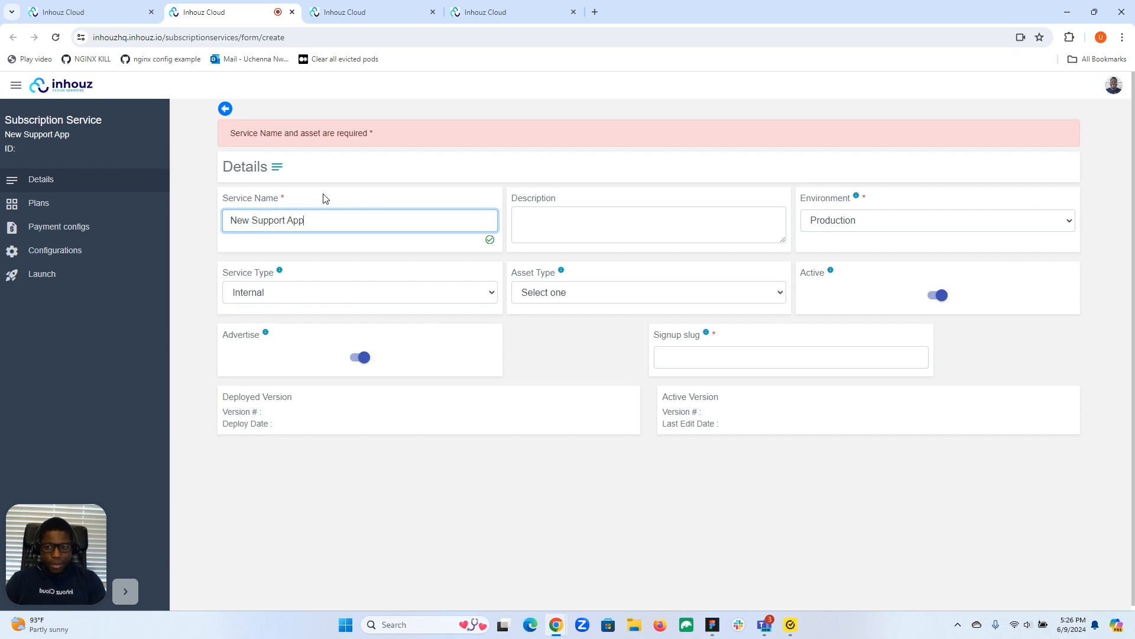
{"action": "type", "text": " Su"}
{"action": "key", "text": "BackSpace"}
{"action": "key", "text": "BackSpace"}
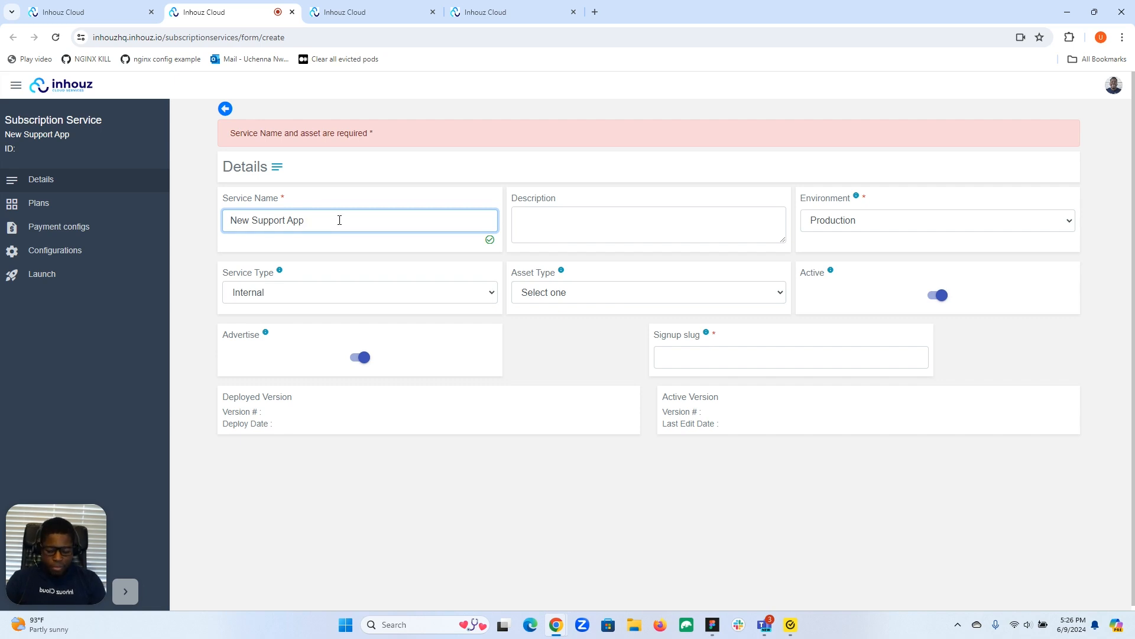
{"action": "type", "text": "Service"}
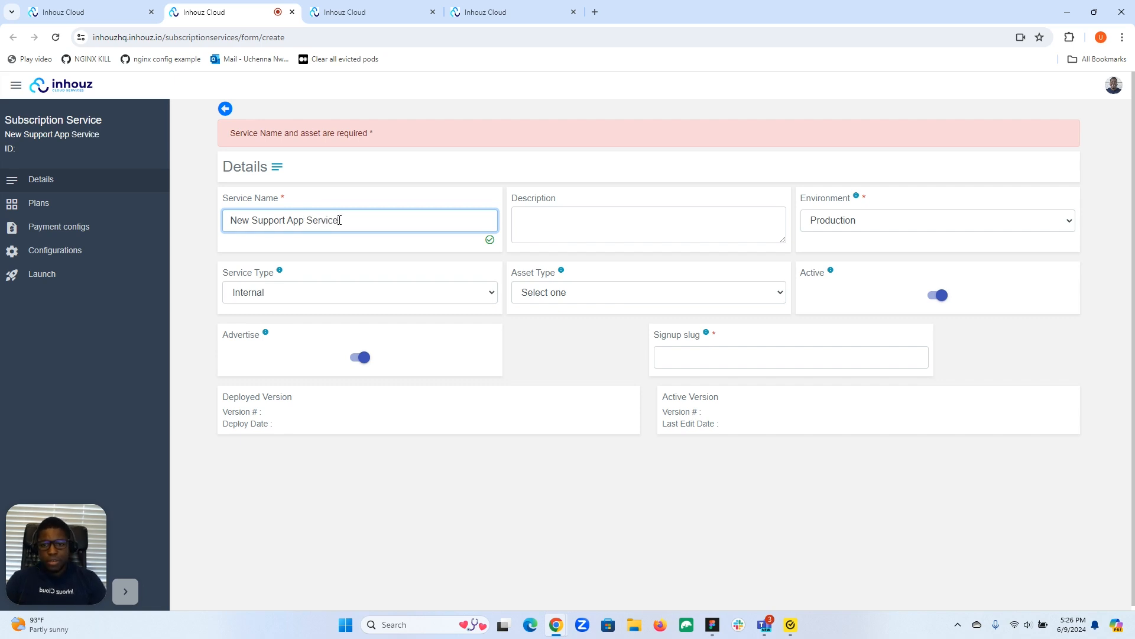
Step: Enter "This is the new service" as the description and keep the environment set to Production
{"action": "left_click", "coordinate": [711, 217]}
{"action": "type", "text": "This is the new service"}
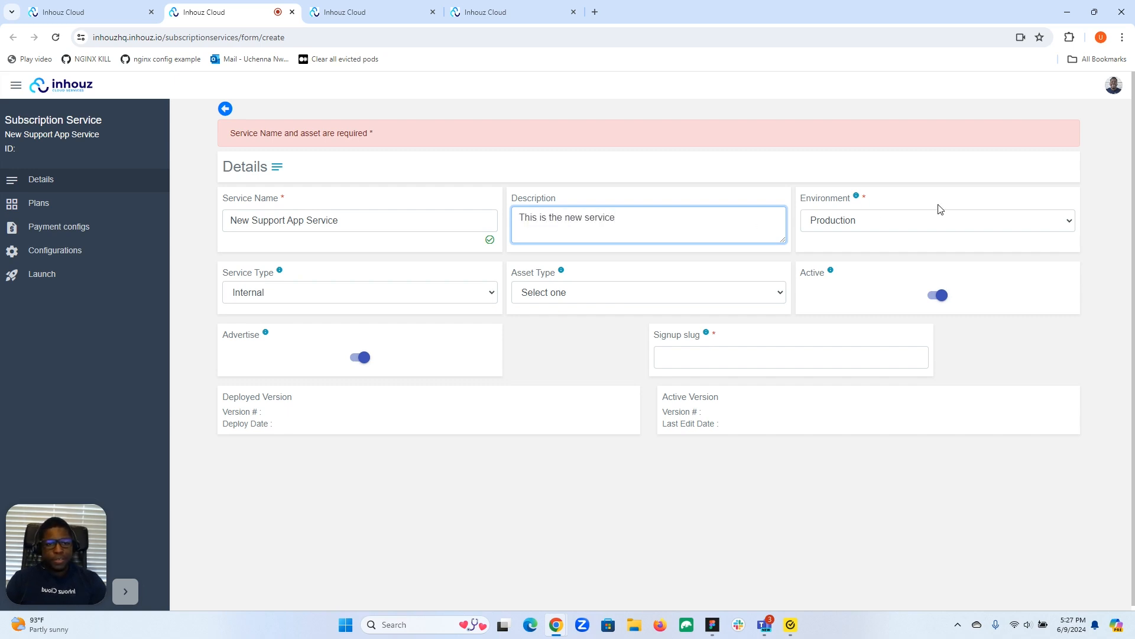
{"action": "left_click", "coordinate": [928, 230]}
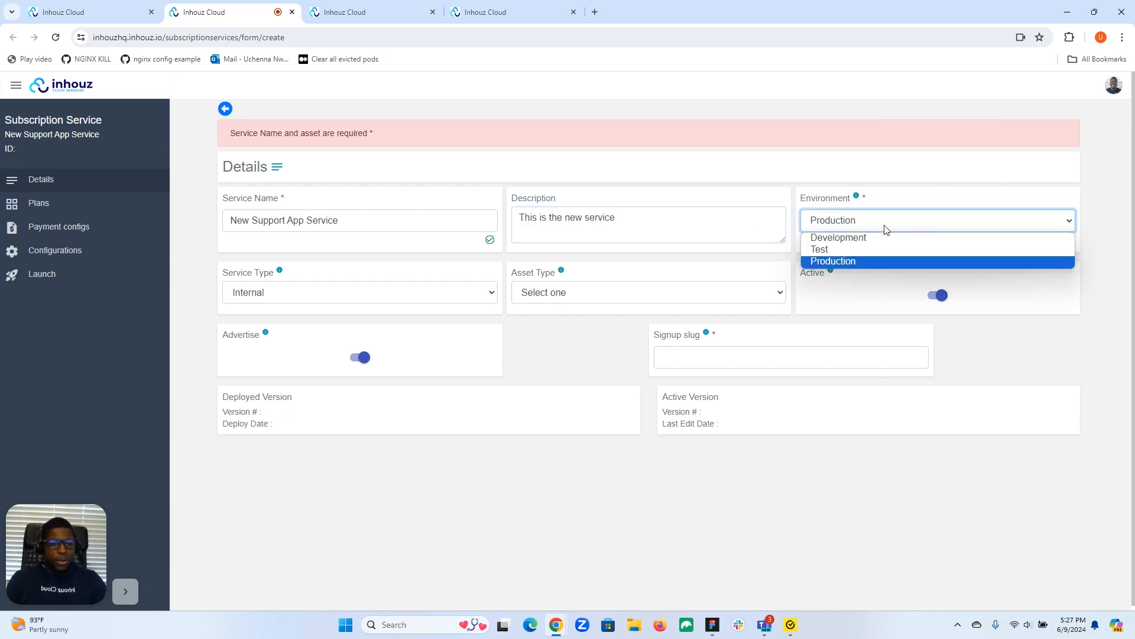
{"action": "left_click", "coordinate": [943, 205]}
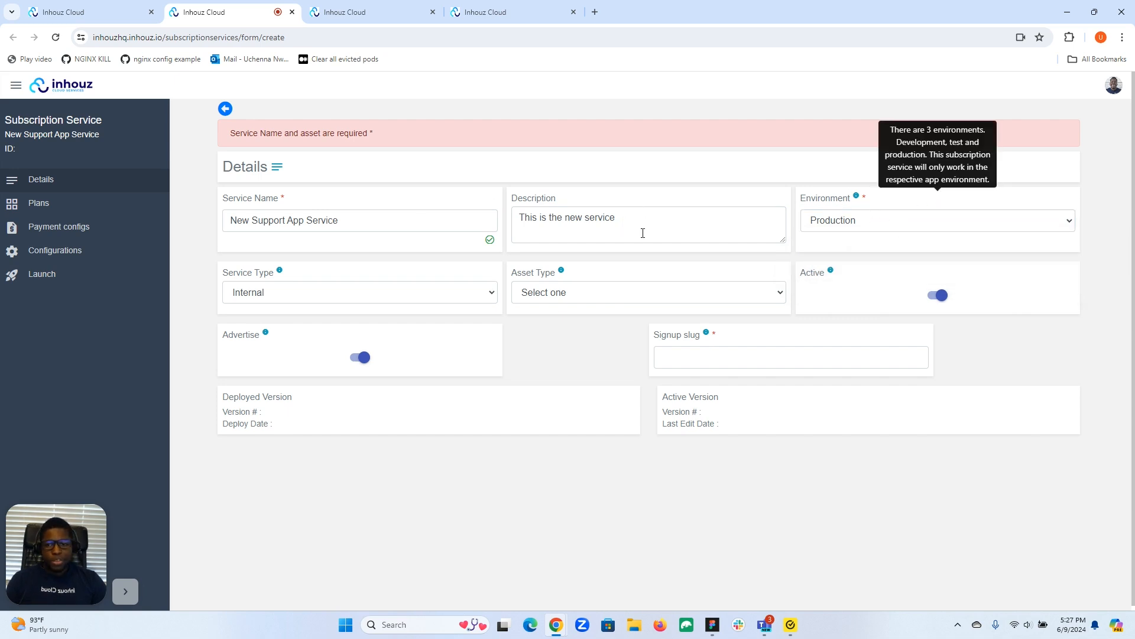
Step: Check supportauth's service type for reference and set the new service's type to External
{"action": "mouse_move", "coordinate": [253, 276]}
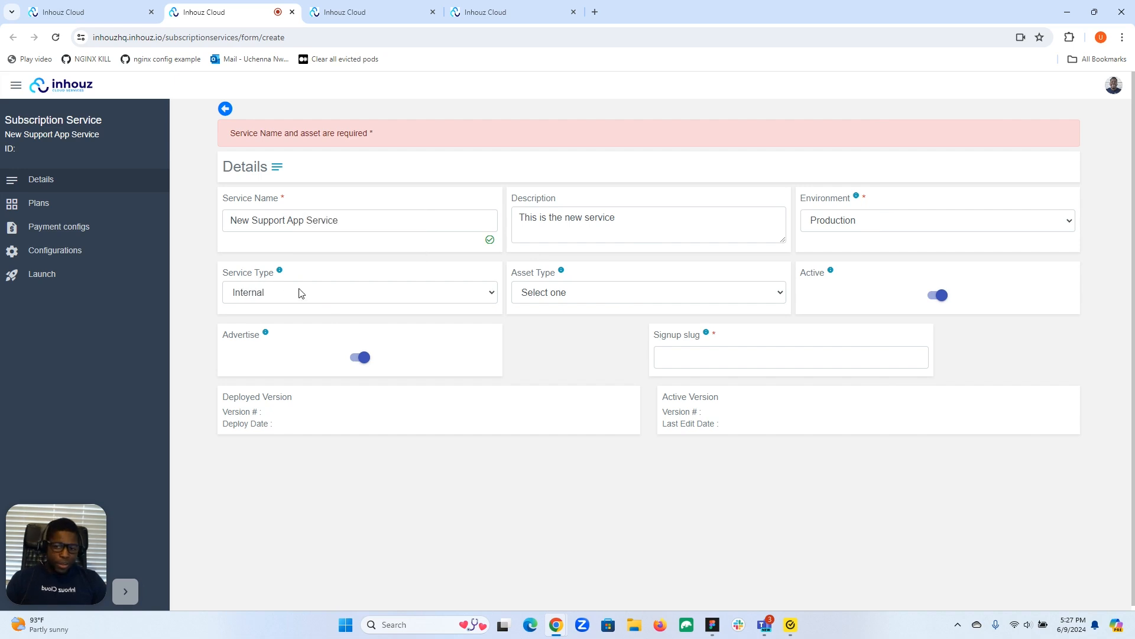
{"action": "key", "text": "ctrl+Tab"}
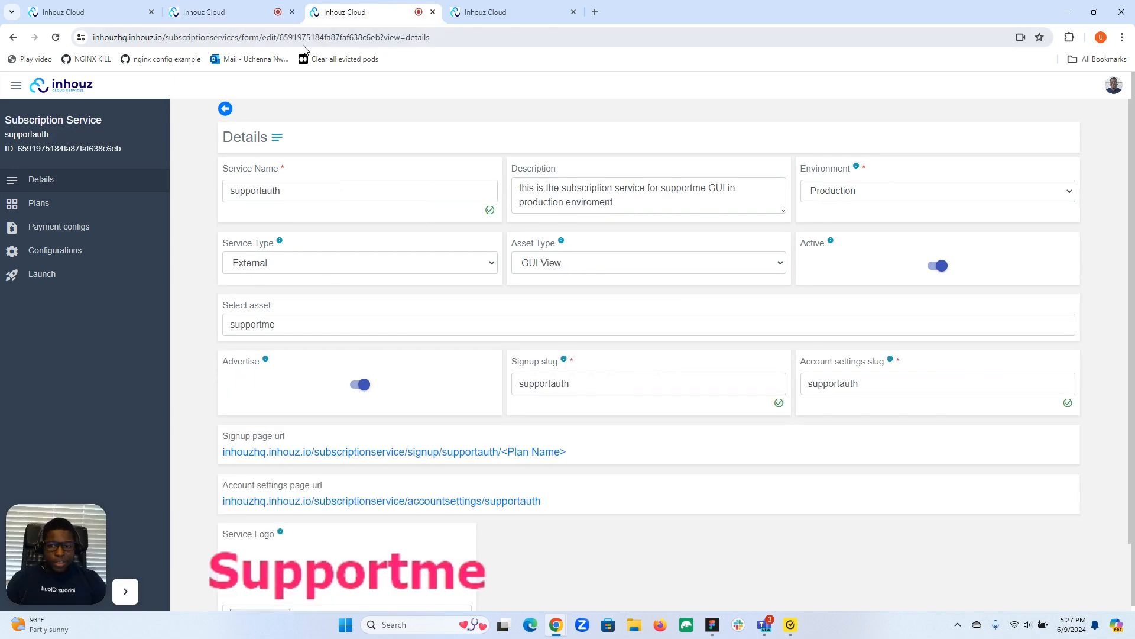
{"action": "key", "text": "ctrl+shift+Tab"}
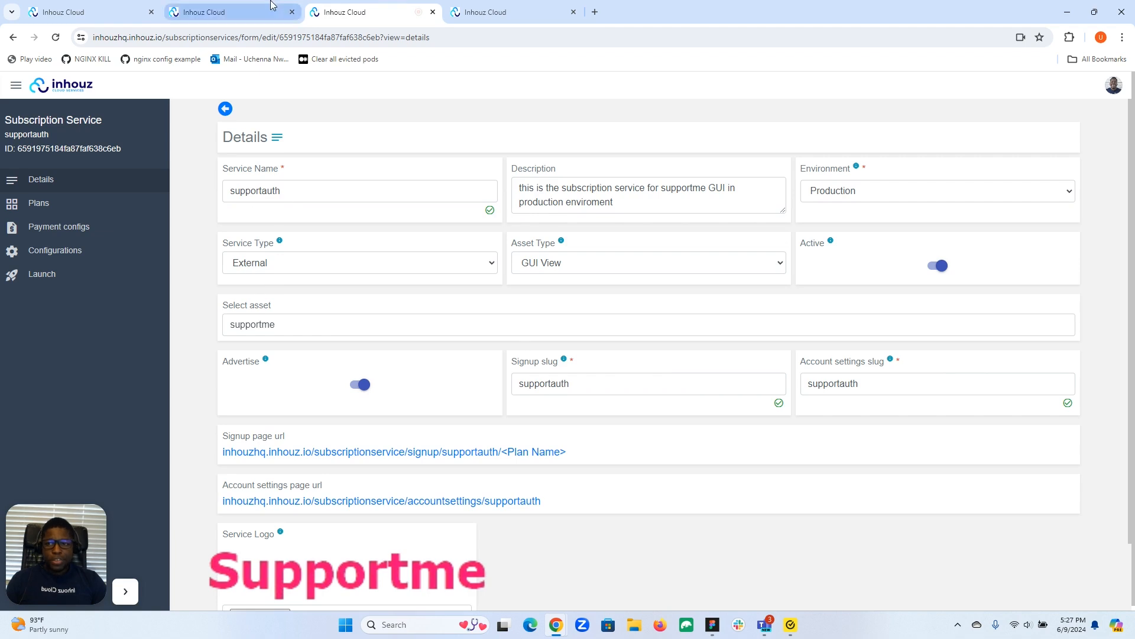
{"action": "left_click", "coordinate": [300, 286]}
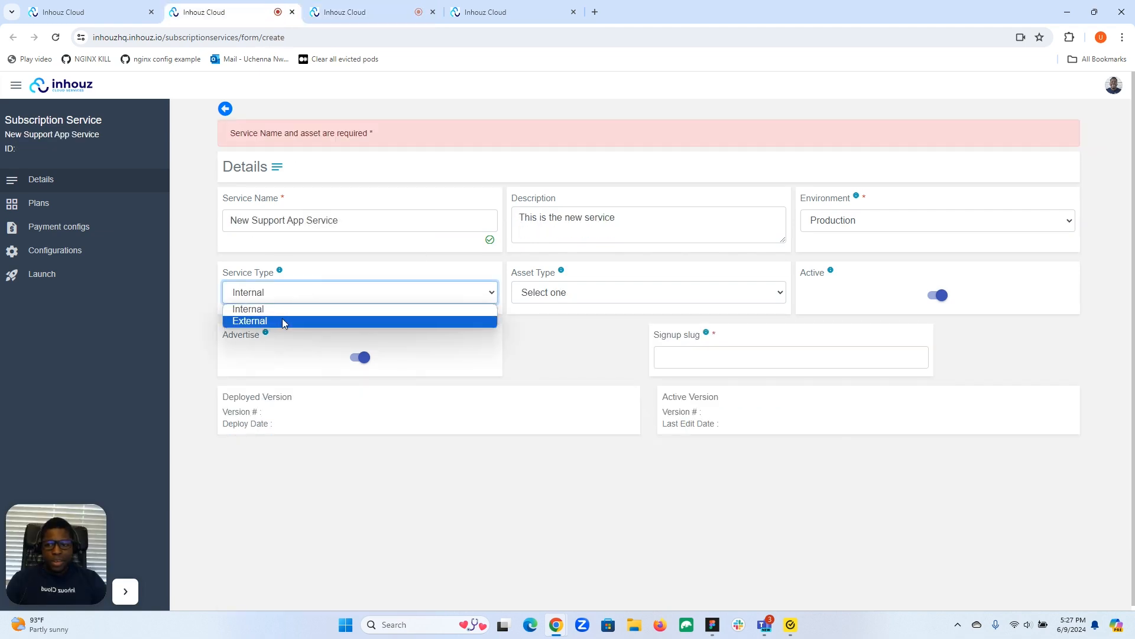
{"action": "left_click", "coordinate": [284, 319]}
Step: Set the new service's asset type to GUI View and select supportme as its asset
{"action": "left_click", "coordinate": [578, 294]}
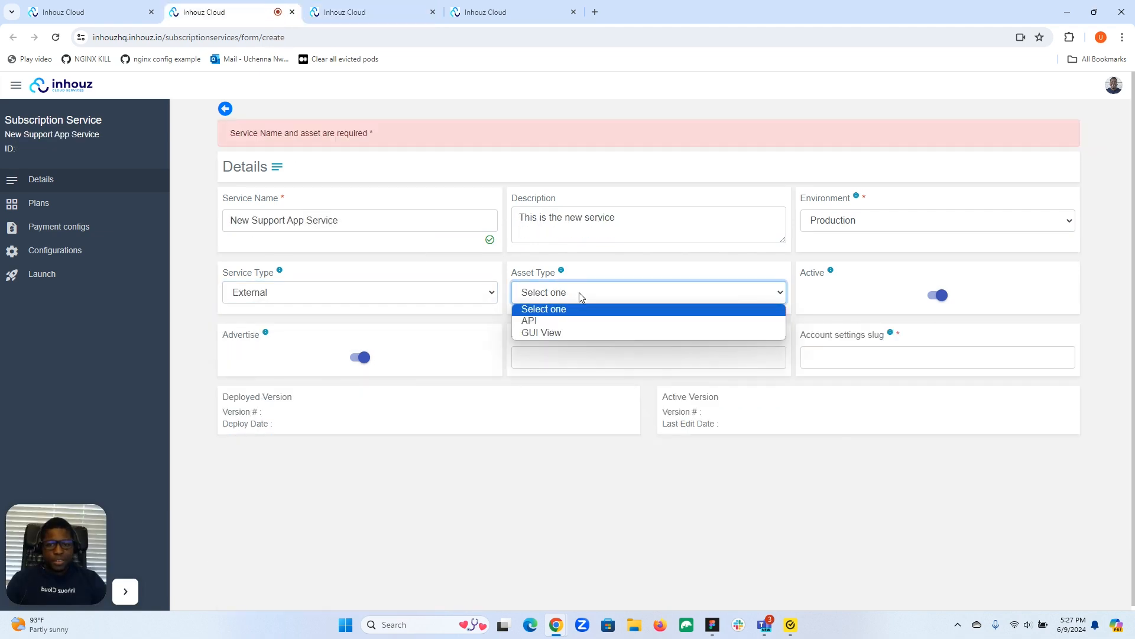
{"action": "left_click", "coordinate": [555, 334]}
{"action": "left_click", "coordinate": [470, 352]}
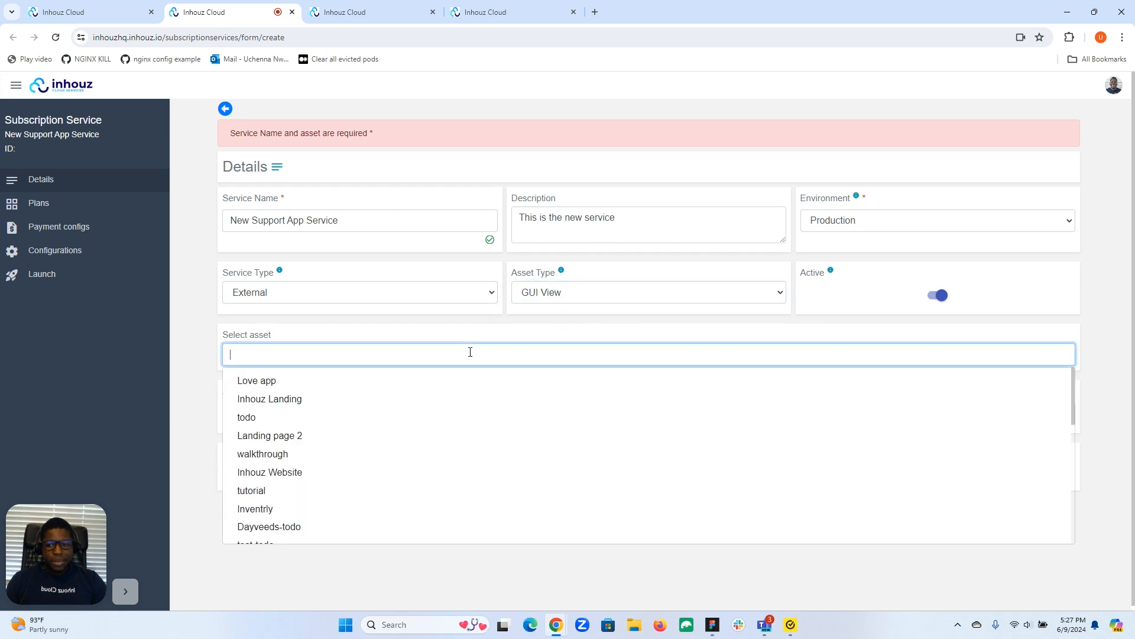
{"action": "scroll", "coordinate": [375, 400], "scroll_direction": "down", "scroll_amount": 2}
{"action": "scroll", "coordinate": [375, 400], "scroll_direction": "down", "scroll_amount": 3}
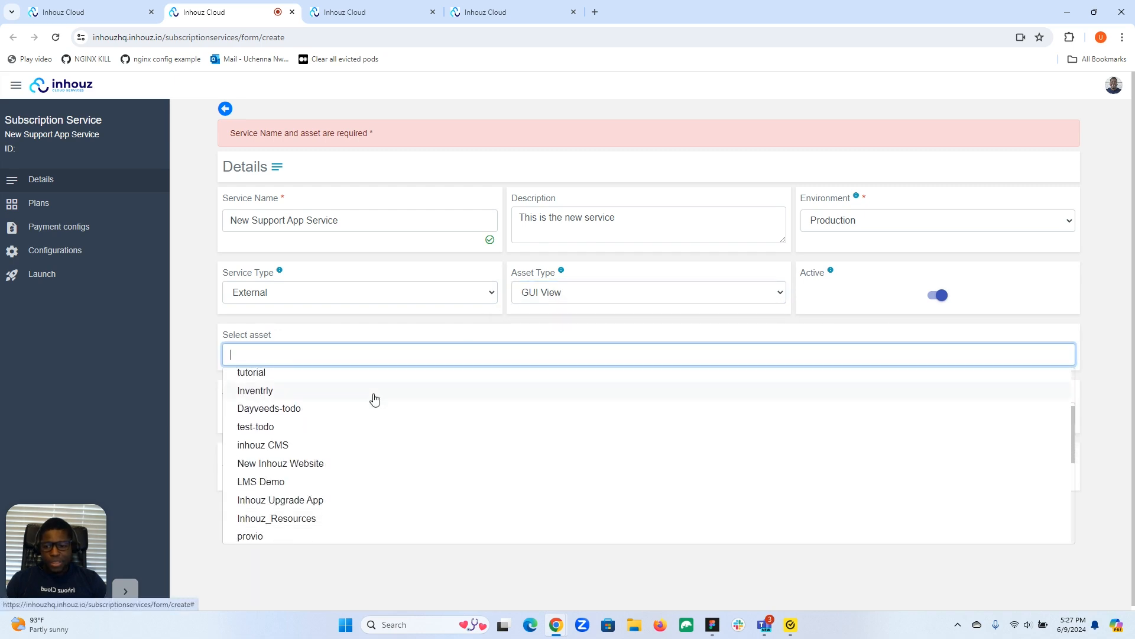
{"action": "type", "text": "s"}
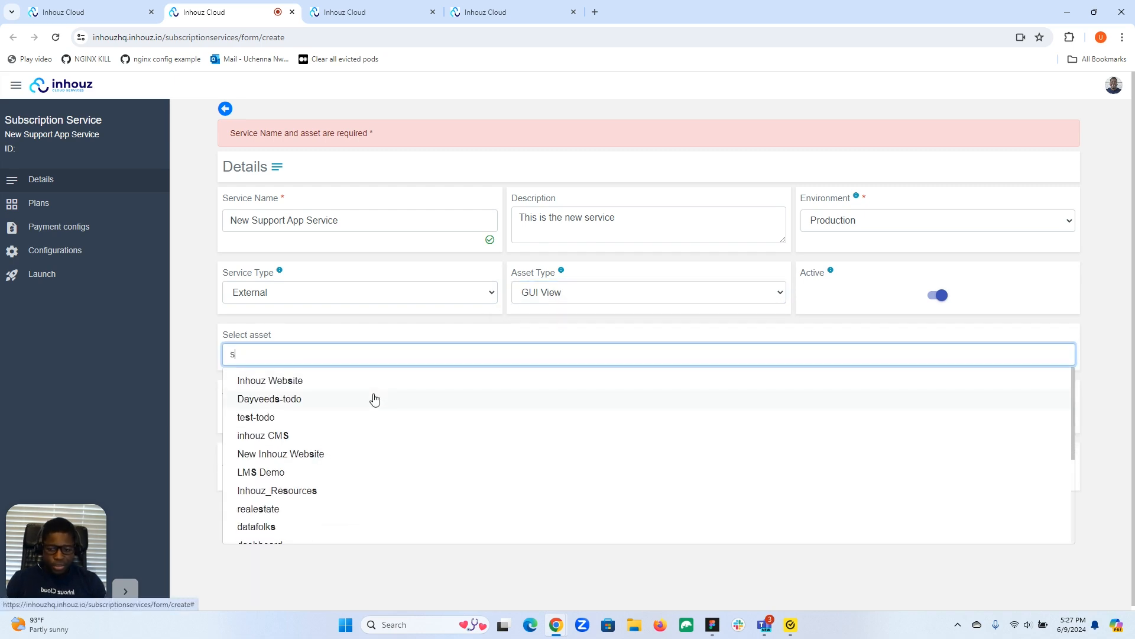
{"action": "type", "text": "u"}
{"action": "left_click", "coordinate": [296, 406]}
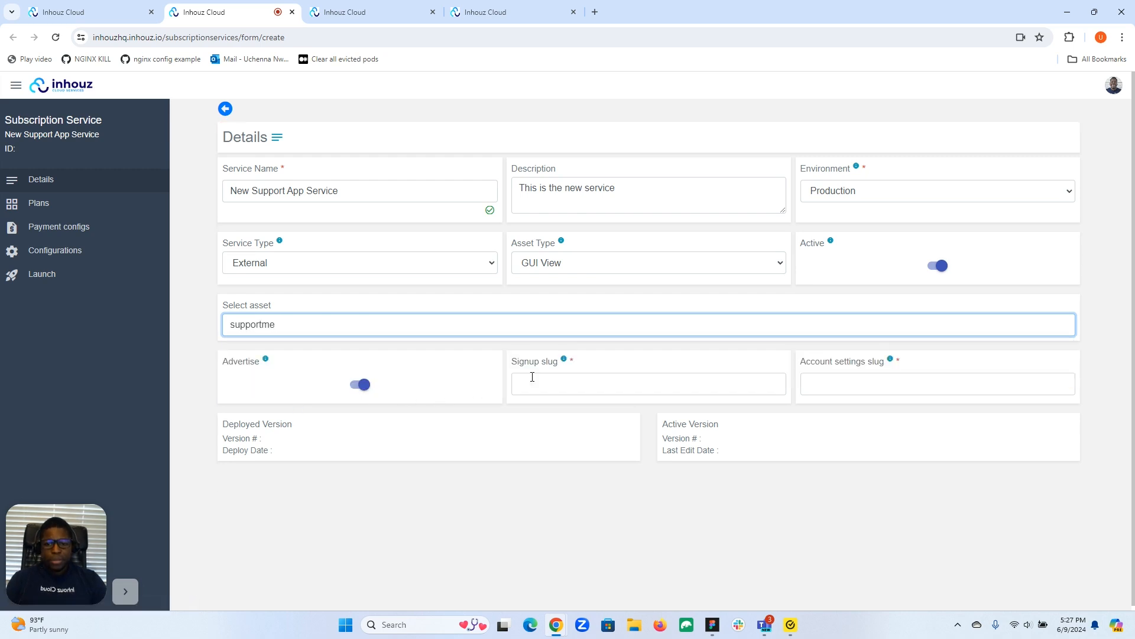
Step: Enter "supportmedev2" as the signup slug of the new service
{"action": "left_click", "coordinate": [559, 379]}
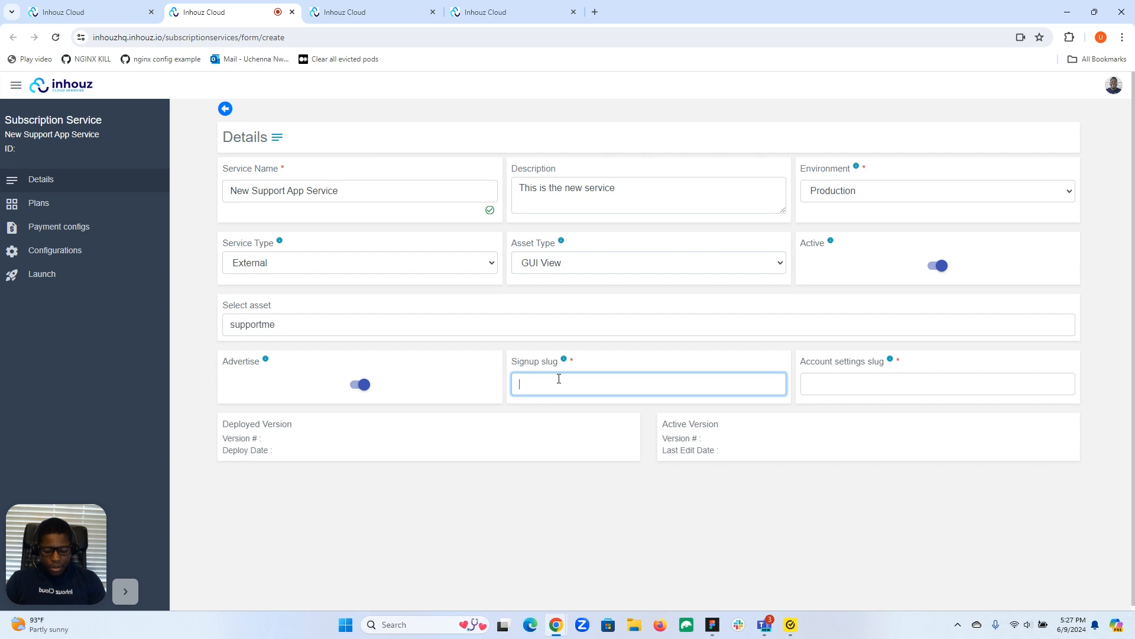
{"action": "type", "text": "supportmedev2"}
Step: Set the account settings slug to "supportauth2", reusing supportauth's slug from its account settings address, and save the new service
{"action": "left_click", "coordinate": [848, 390]}
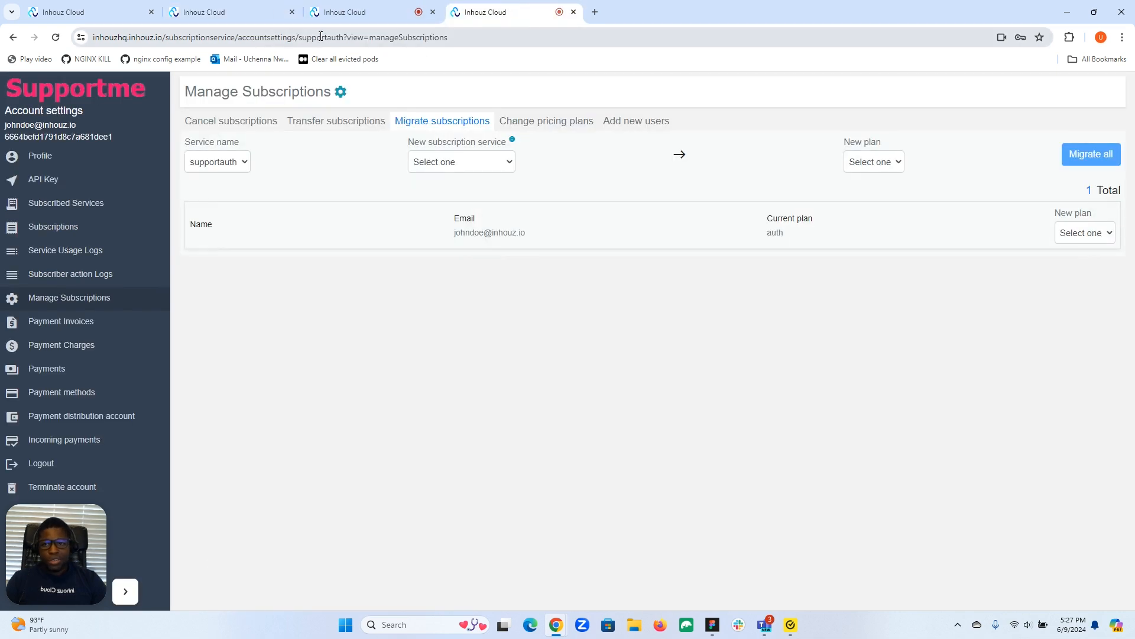
{"action": "double_click", "coordinate": [320, 37]}
{"action": "key", "text": "ctrl+c"}
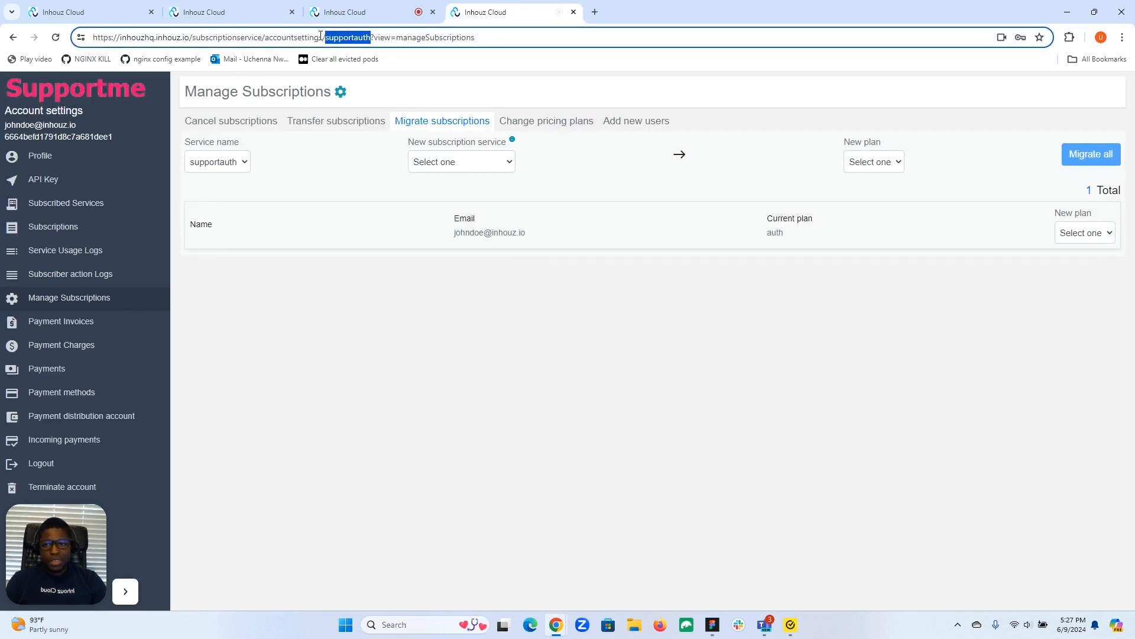
{"action": "left_click", "coordinate": [216, 11]}
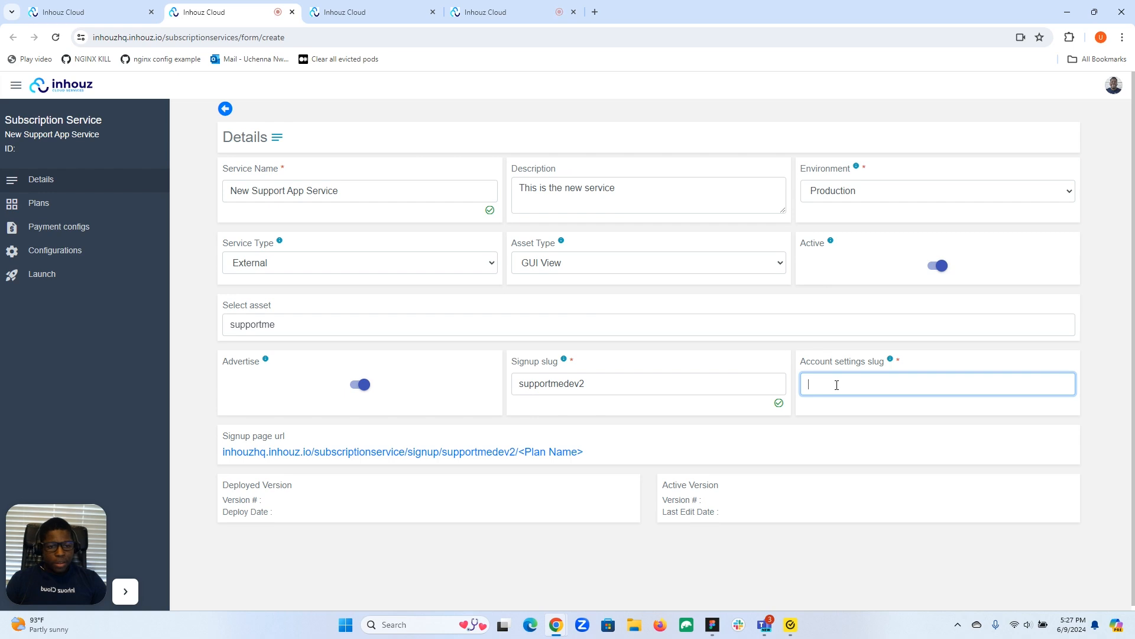
{"action": "key", "text": "ctrl+v"}
{"action": "type", "text": "2"}
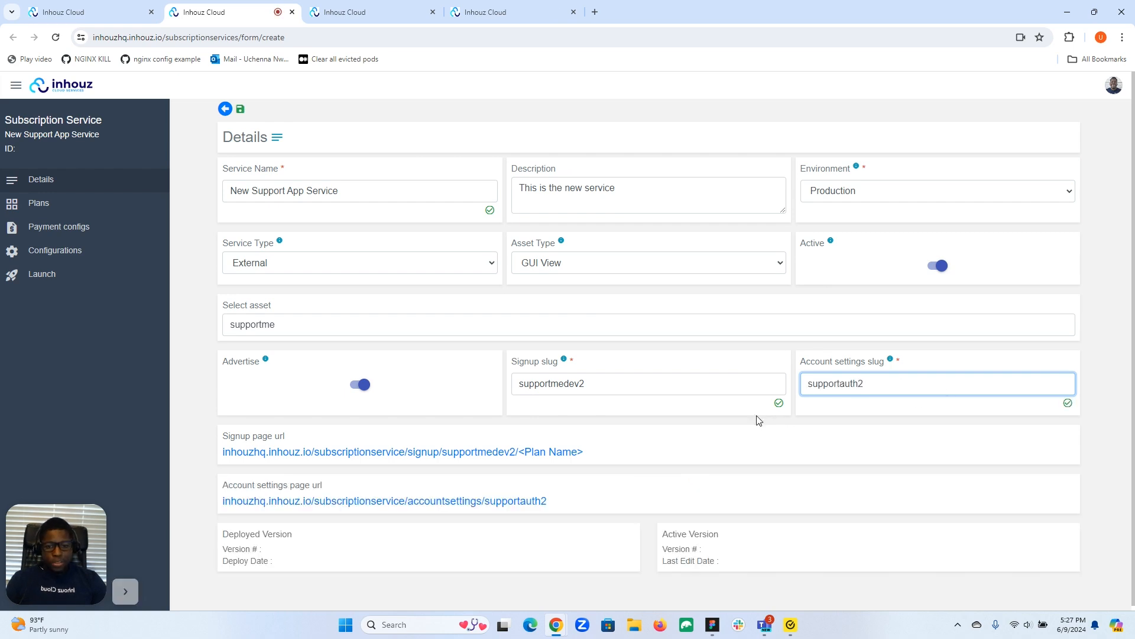
{"action": "left_click", "coordinate": [242, 111]}
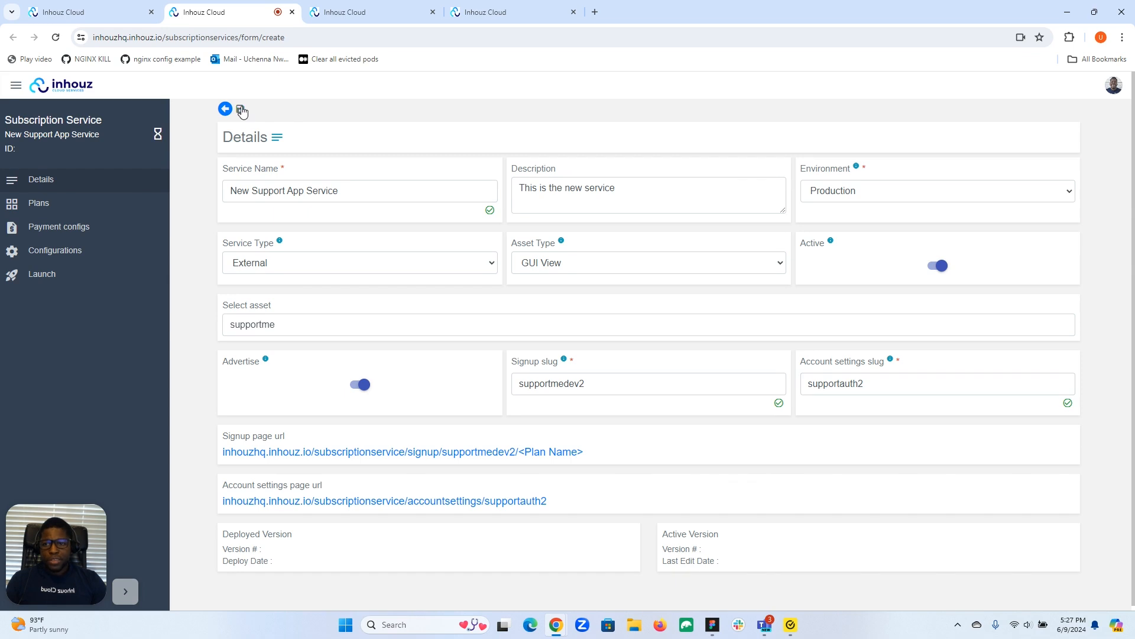
Step: Start a new plan for New Support App Service and name it "New Premium"
{"action": "left_click", "coordinate": [64, 205]}
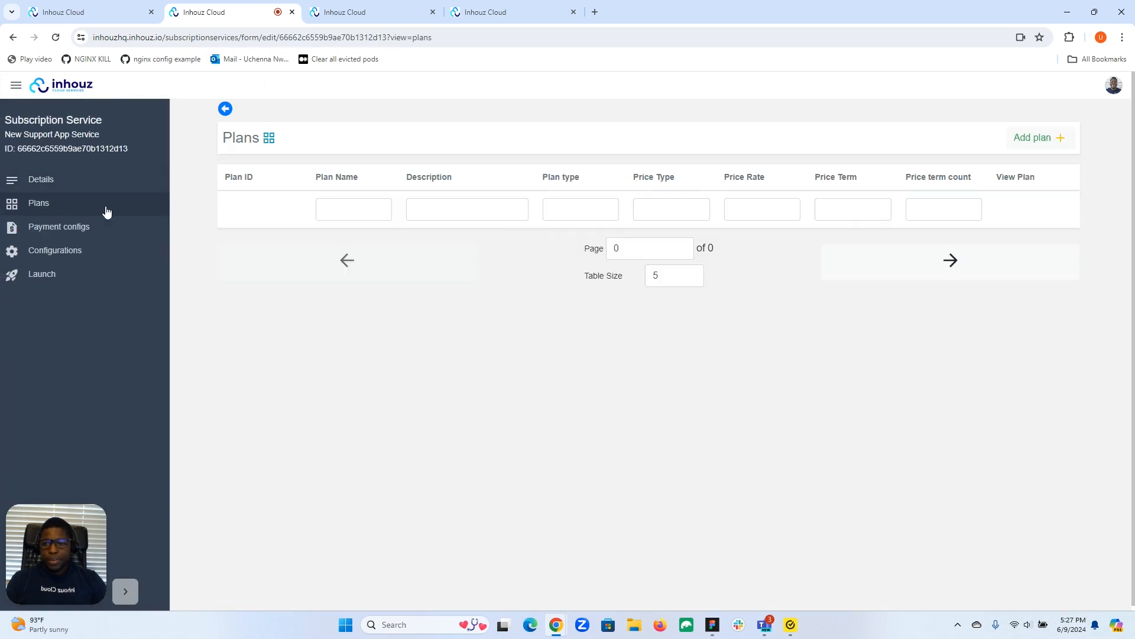
{"action": "left_click", "coordinate": [1032, 137]}
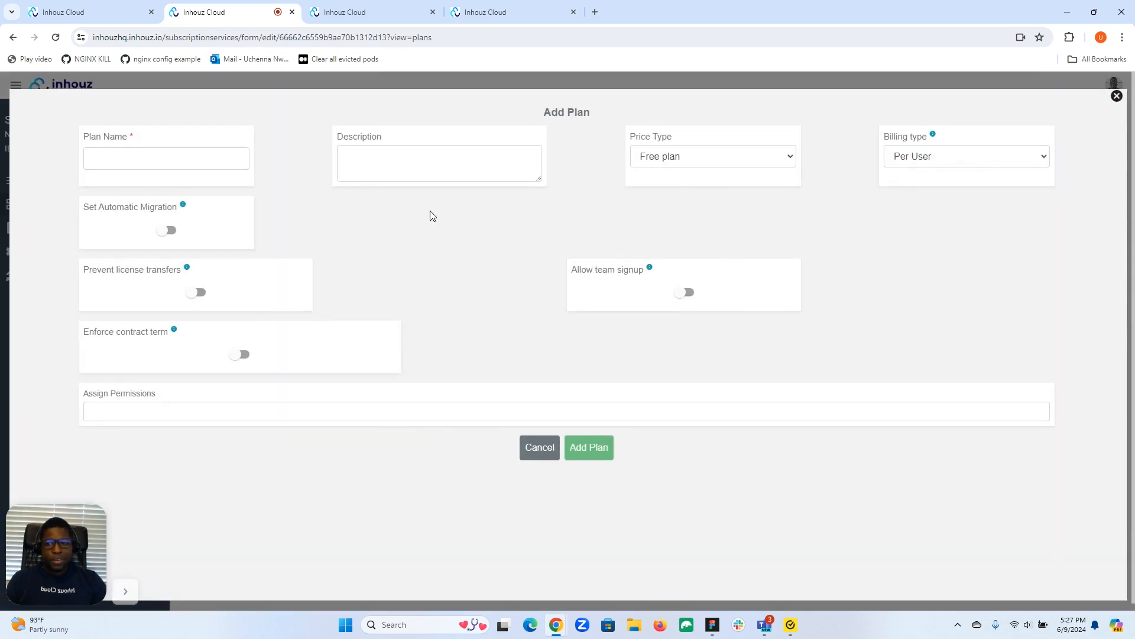
{"action": "left_click", "coordinate": [202, 170]}
{"action": "type", "text": "Ne"}
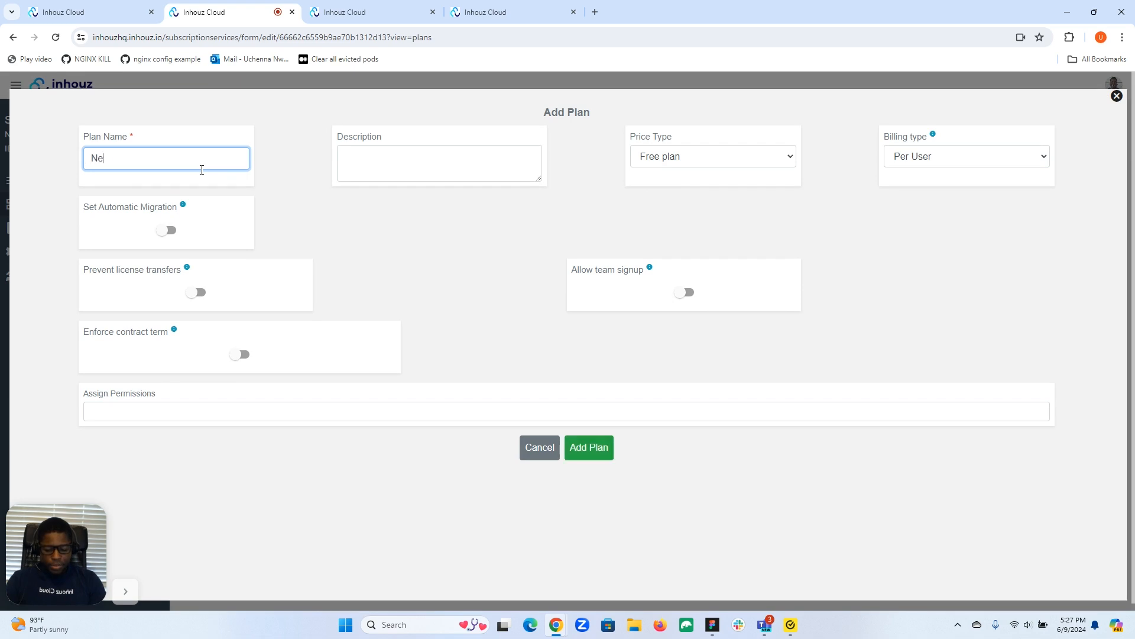
{"action": "type", "text": "w Premium"}
Step: Make New Premium a paid plan with a price rate of 300 in United States Dollar
{"action": "left_click", "coordinate": [714, 157]}
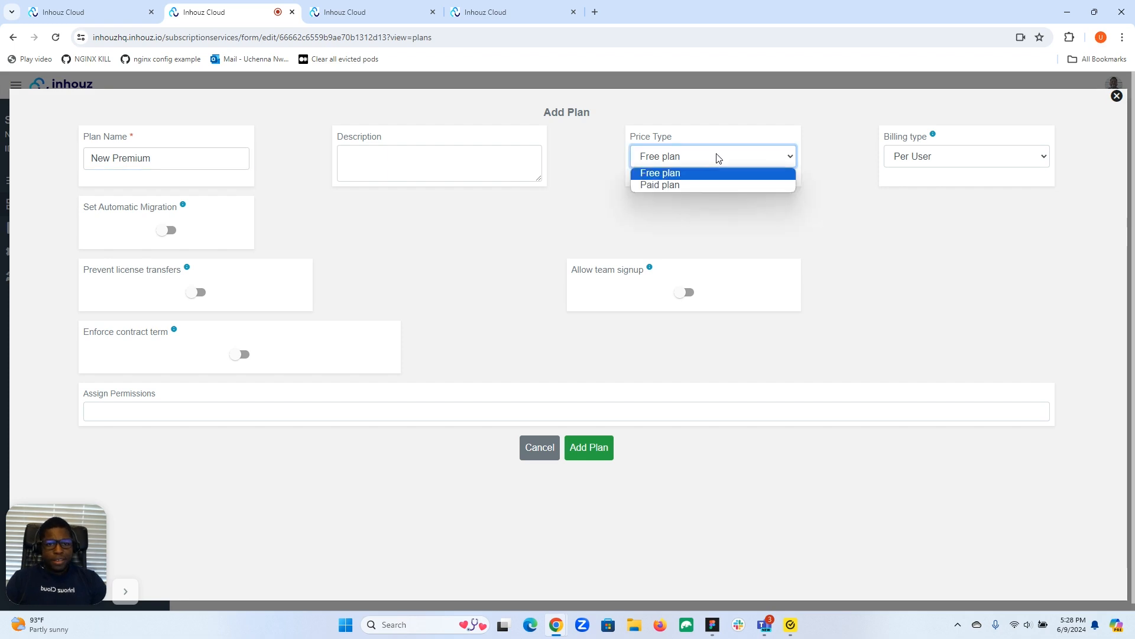
{"action": "left_click", "coordinate": [683, 186]}
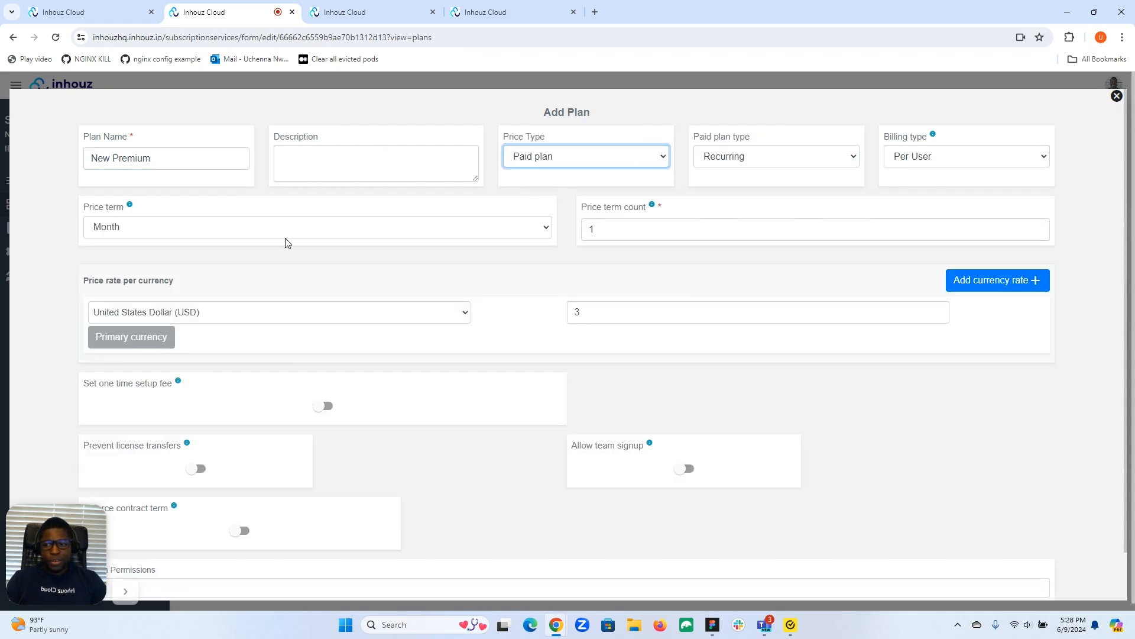
{"action": "left_click", "coordinate": [598, 313]}
{"action": "type", "text": "300"}
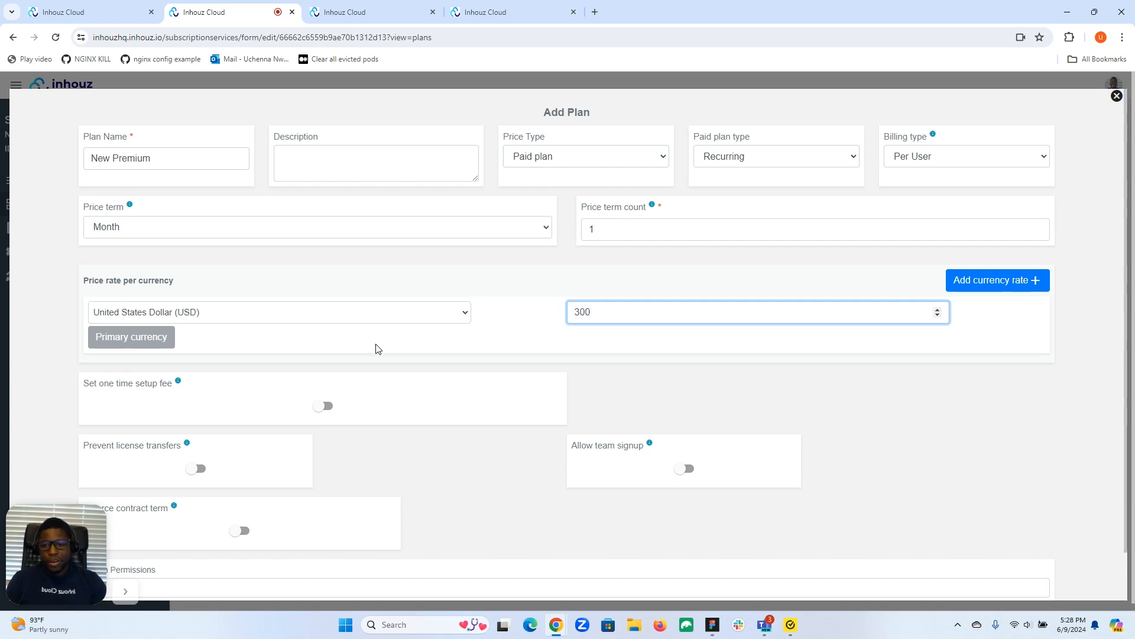
Step: Add the New Premium plan to the service and save the service
{"action": "scroll", "coordinate": [379, 349], "scroll_direction": "down", "scroll_amount": 1}
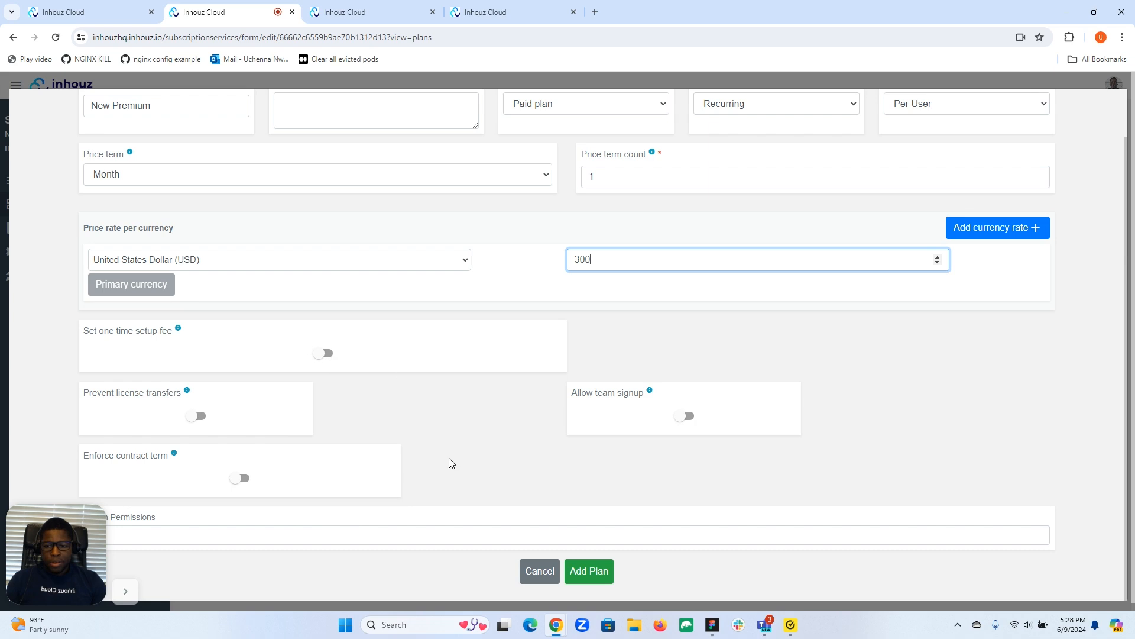
{"action": "left_click", "coordinate": [589, 571]}
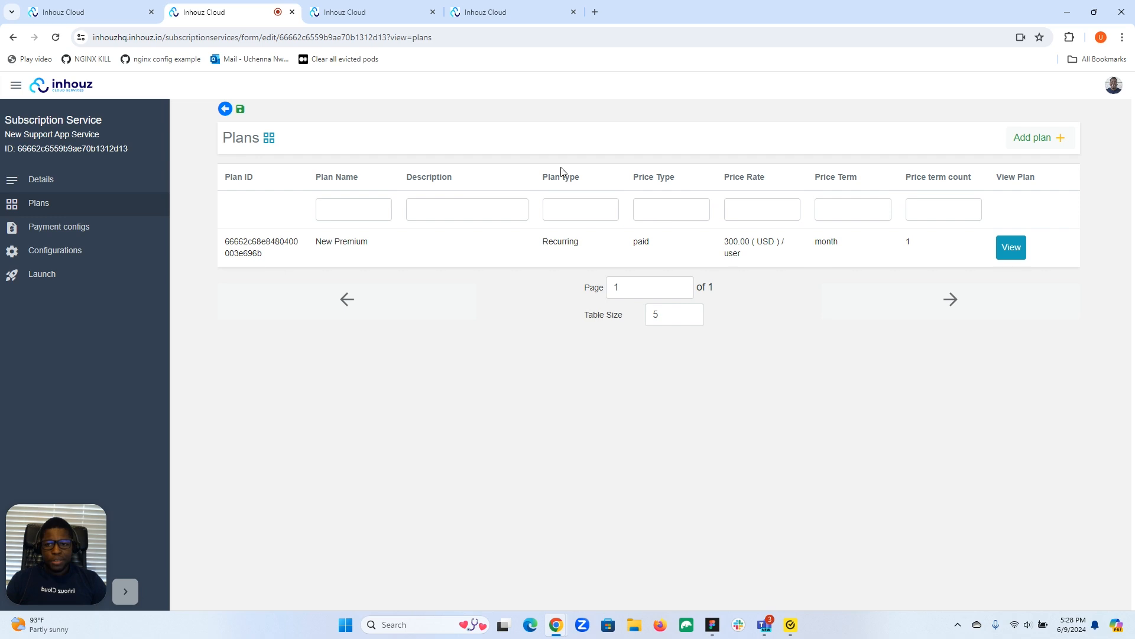
{"action": "left_click", "coordinate": [240, 110]}
Step: Review the payment methods and subscribed services in the Supportme account settings
{"action": "left_click", "coordinate": [512, 2]}
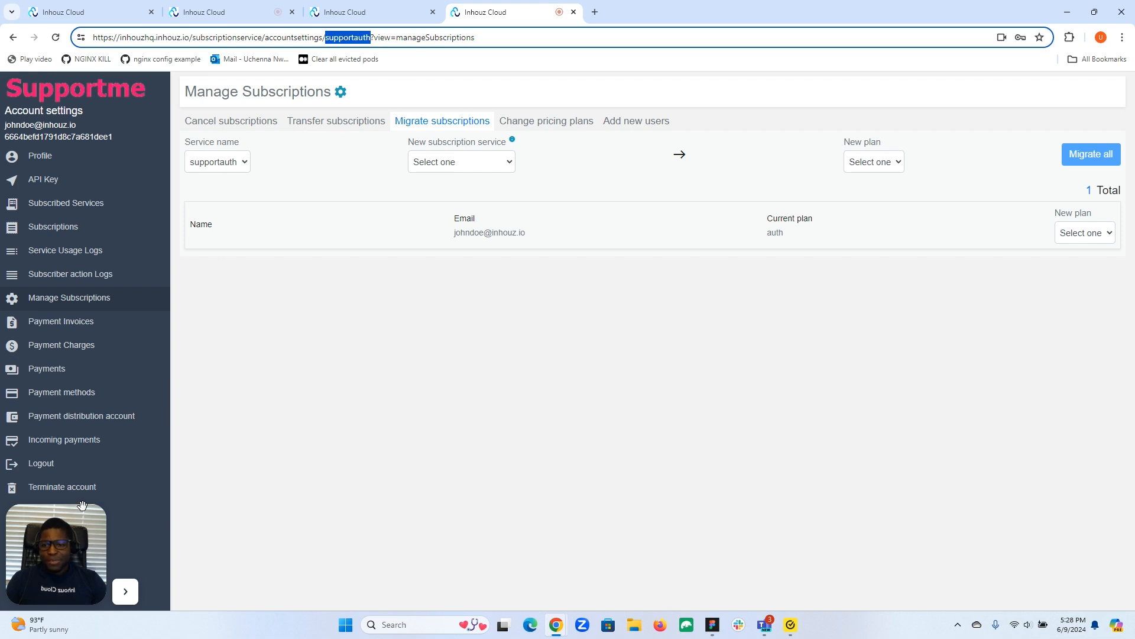
{"action": "left_click_drag", "start_coordinate": [55, 549], "coordinate": [285, 543]}
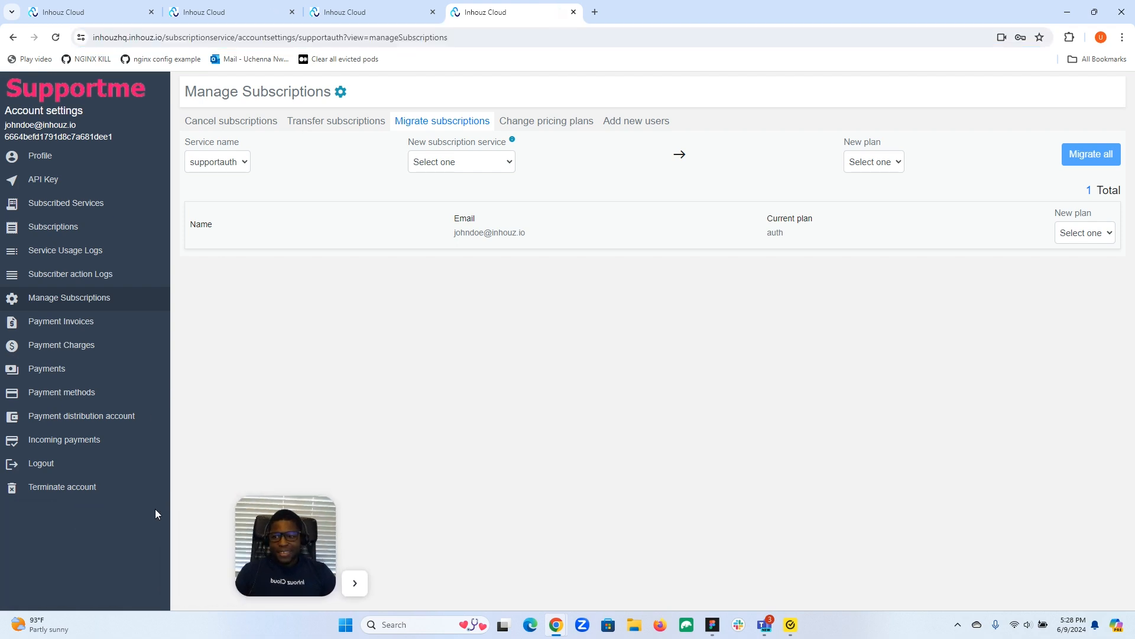
{"action": "left_click", "coordinate": [65, 394]}
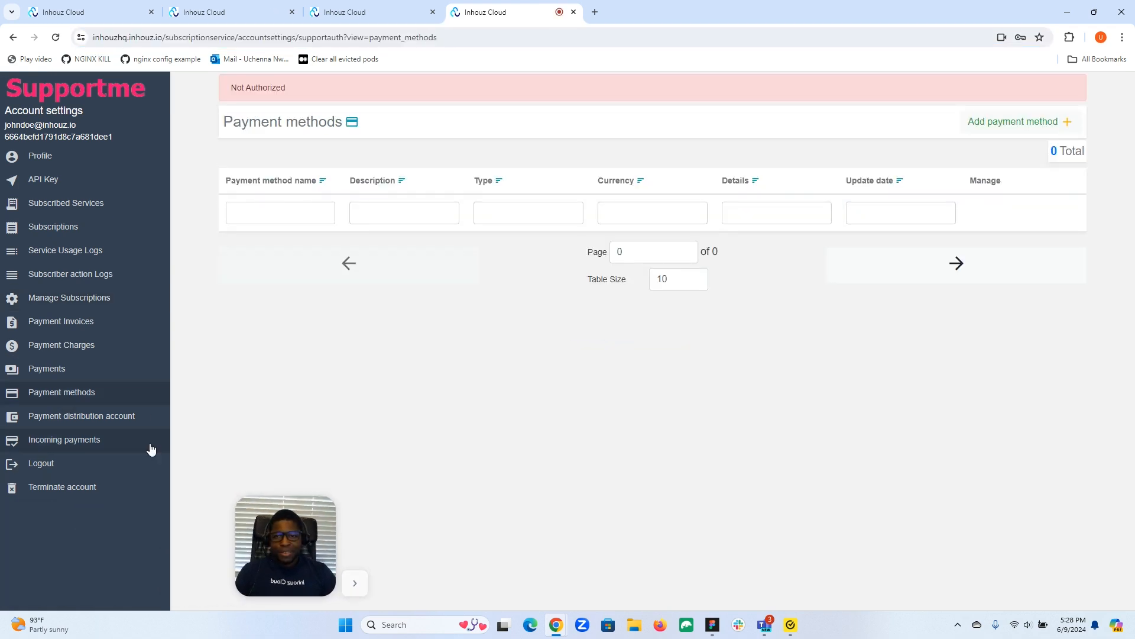
{"action": "left_click_drag", "start_coordinate": [295, 551], "coordinate": [65, 559]}
{"action": "left_click", "coordinate": [56, 37]}
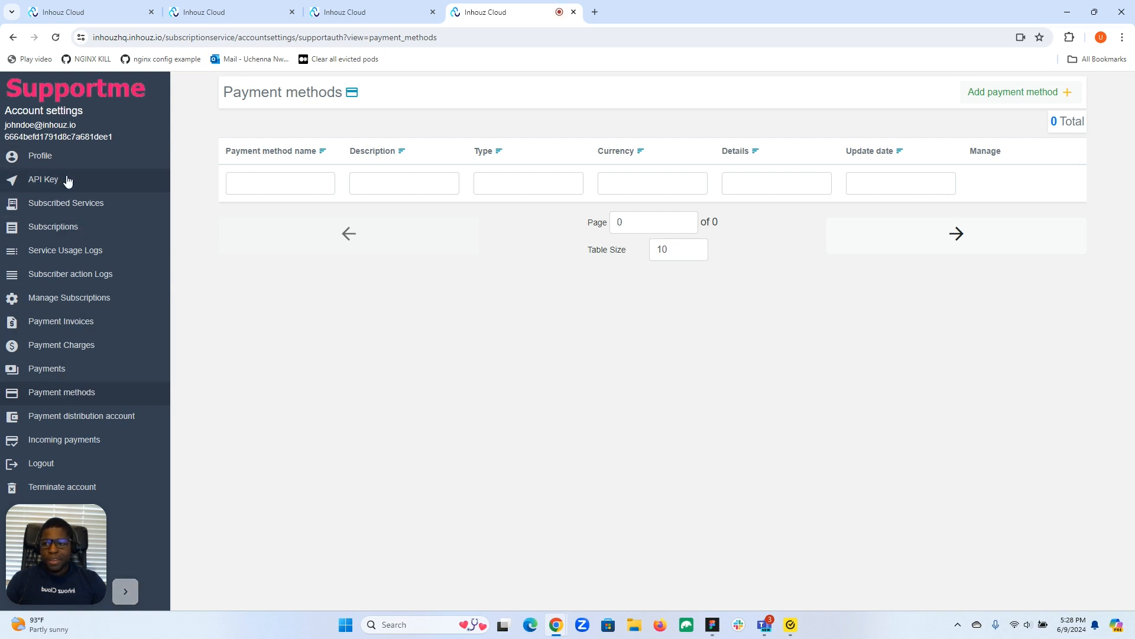
{"action": "left_click", "coordinate": [69, 204]}
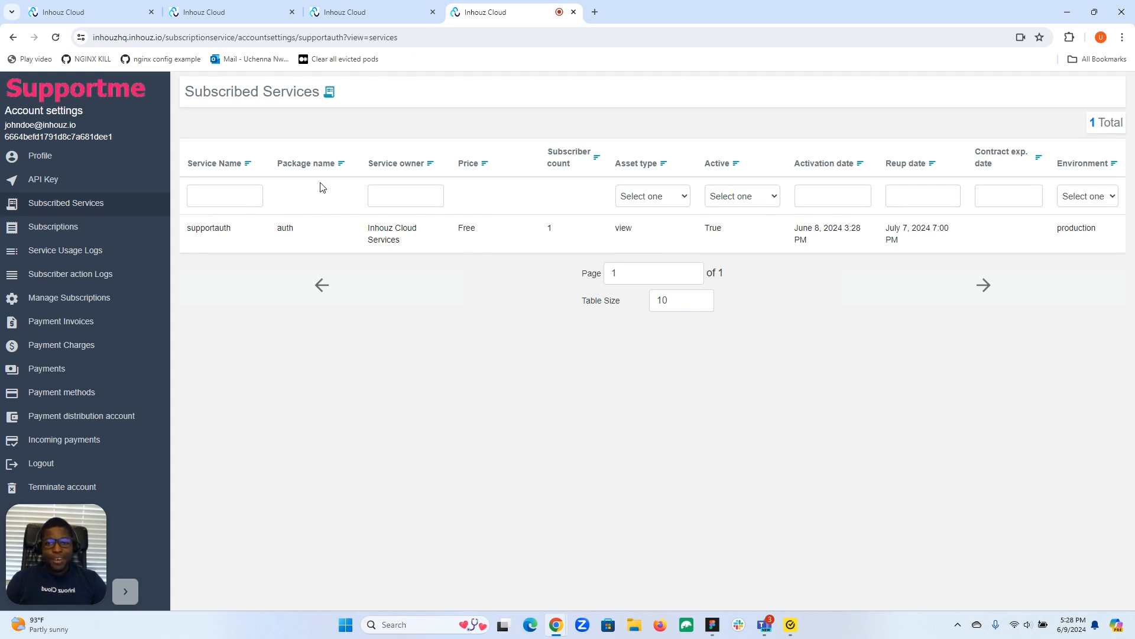
{"action": "left_click", "coordinate": [83, 160]}
Step: Return to New Support App Service and launch version 2 of it
{"action": "left_click", "coordinate": [365, 8]}
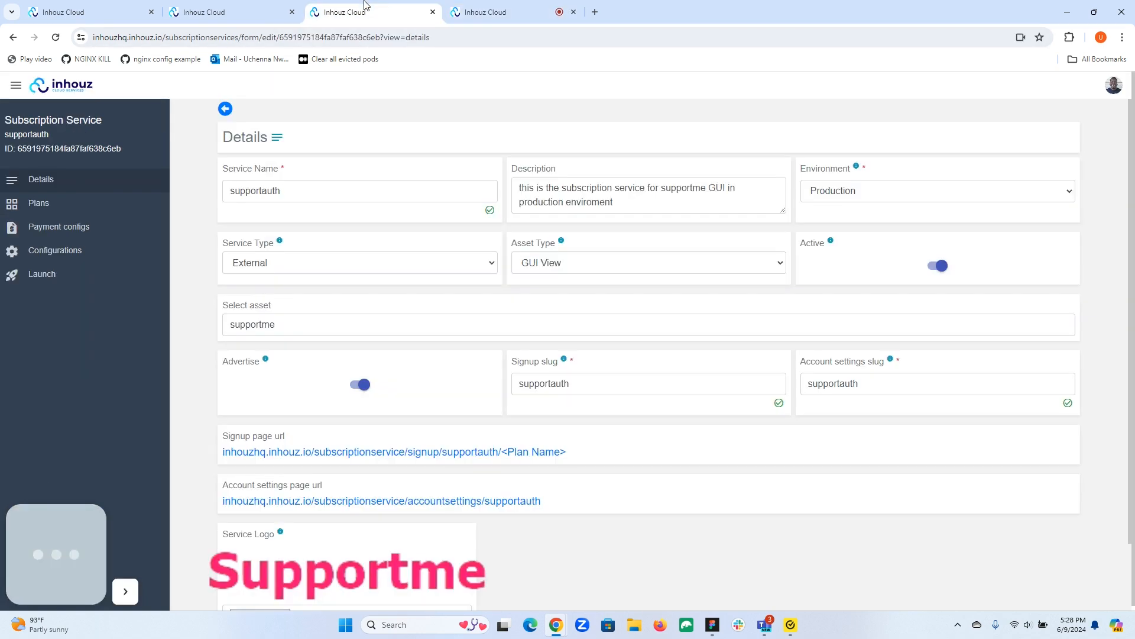
{"action": "left_click", "coordinate": [225, 7]}
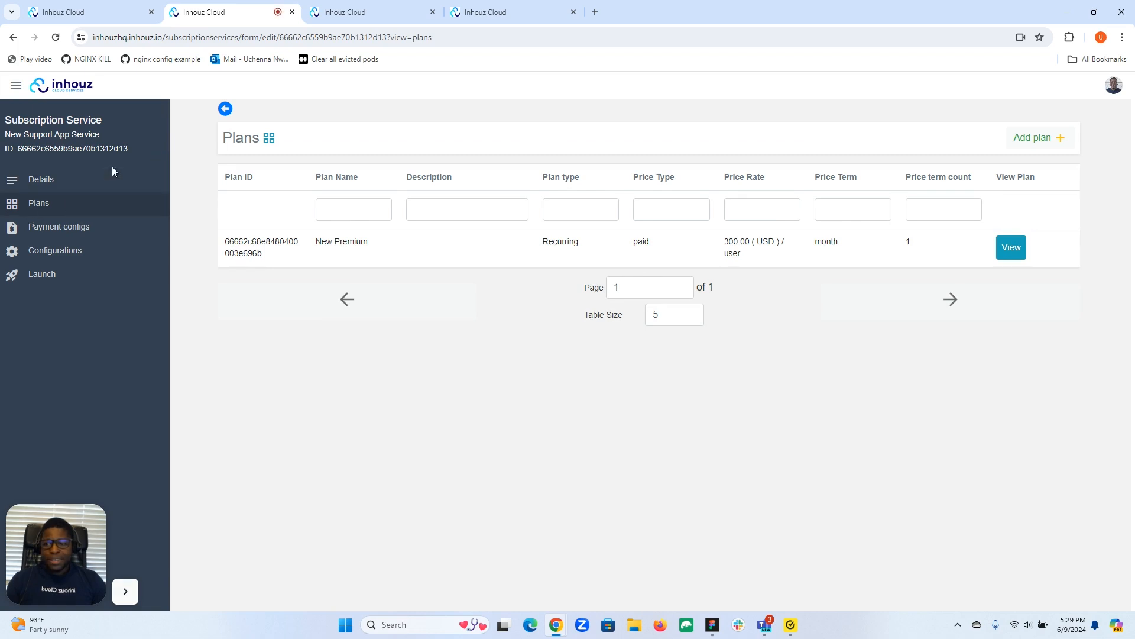
{"action": "left_click", "coordinate": [58, 277]}
{"action": "left_click", "coordinate": [237, 284]}
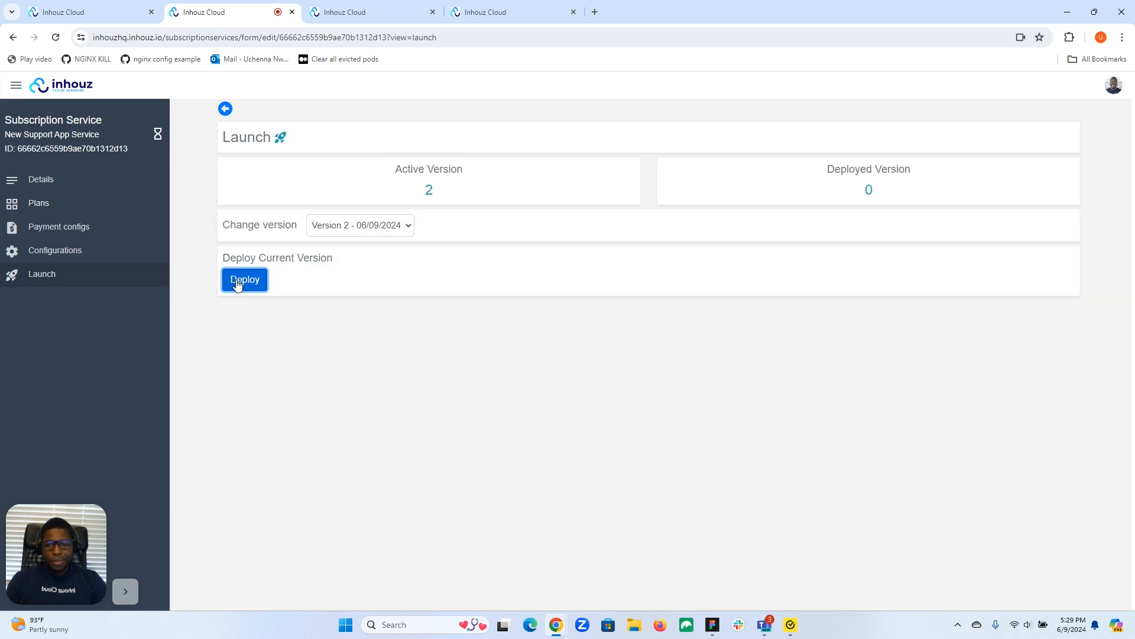
Step: Switch to the supportauth service and add New Support App Service to its connected subscription services
{"action": "left_click", "coordinate": [396, 5]}
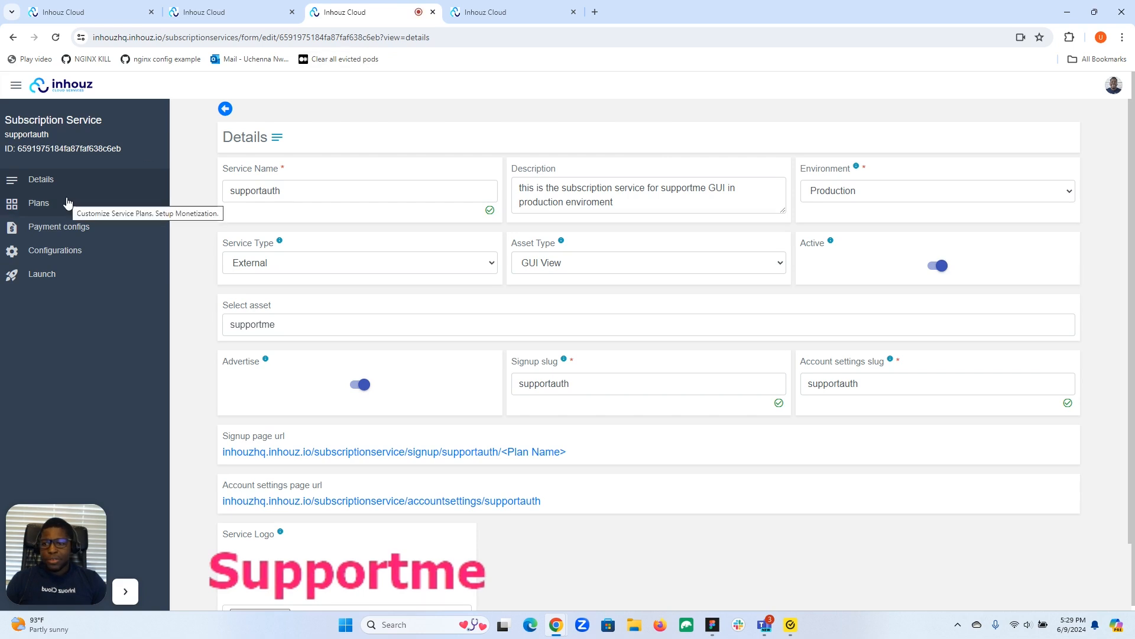
{"action": "left_click", "coordinate": [59, 257]}
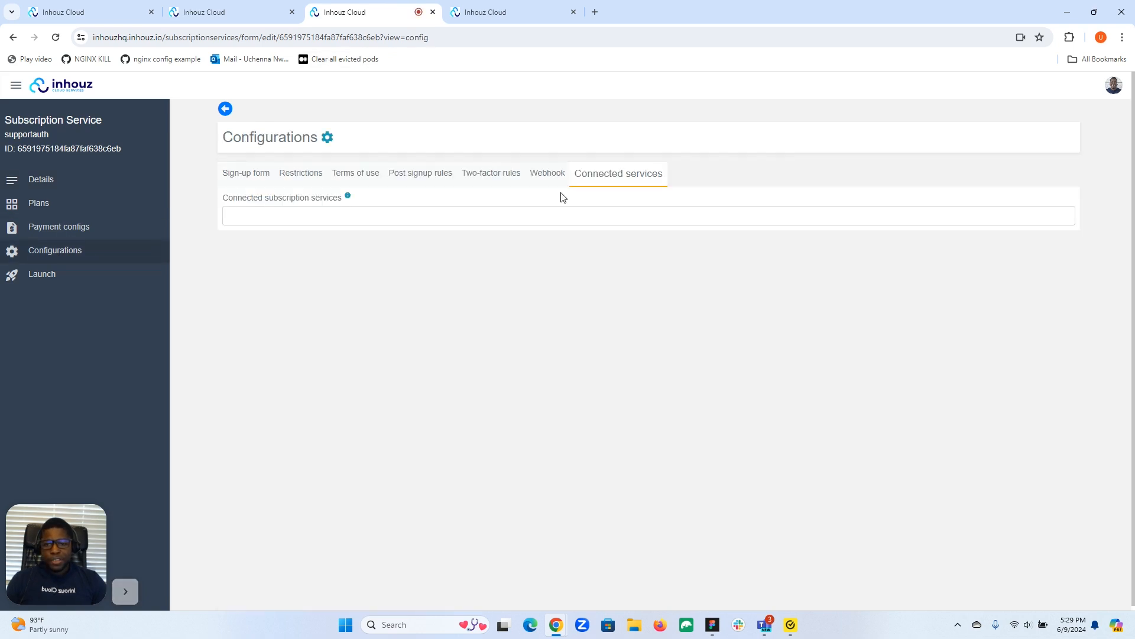
{"action": "left_click", "coordinate": [56, 37]}
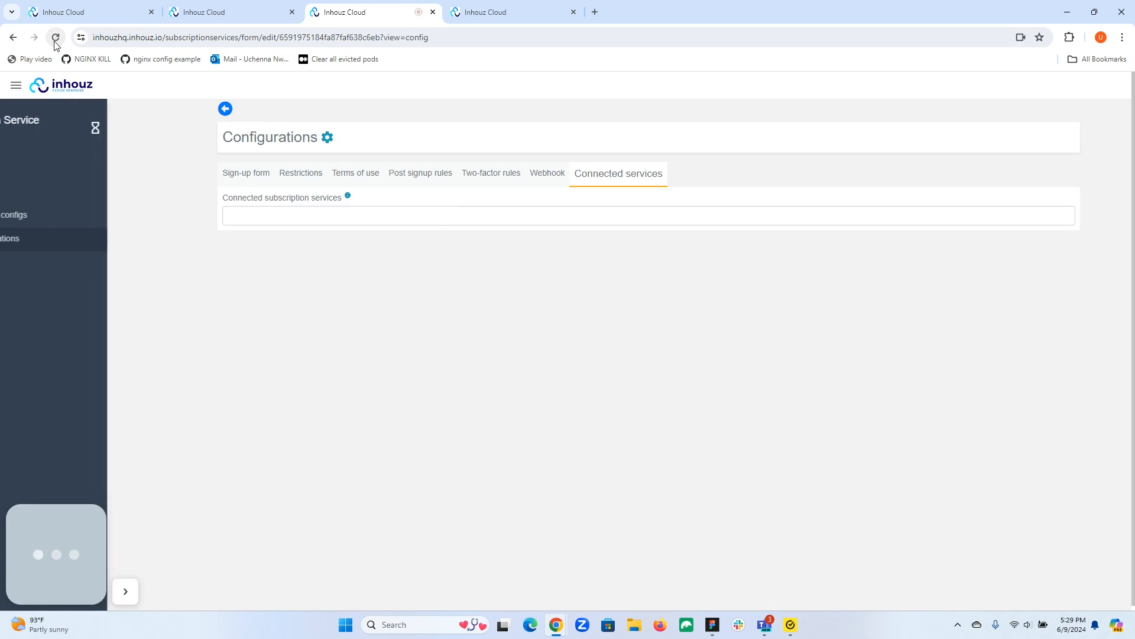
{"action": "left_click", "coordinate": [278, 216]}
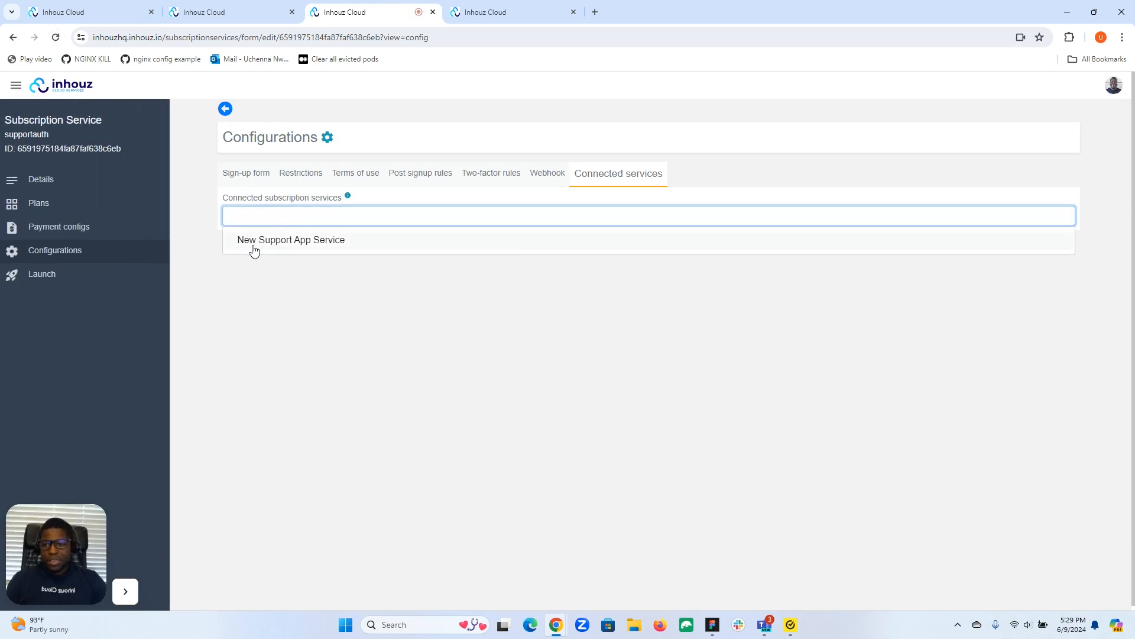
{"action": "left_click", "coordinate": [324, 243]}
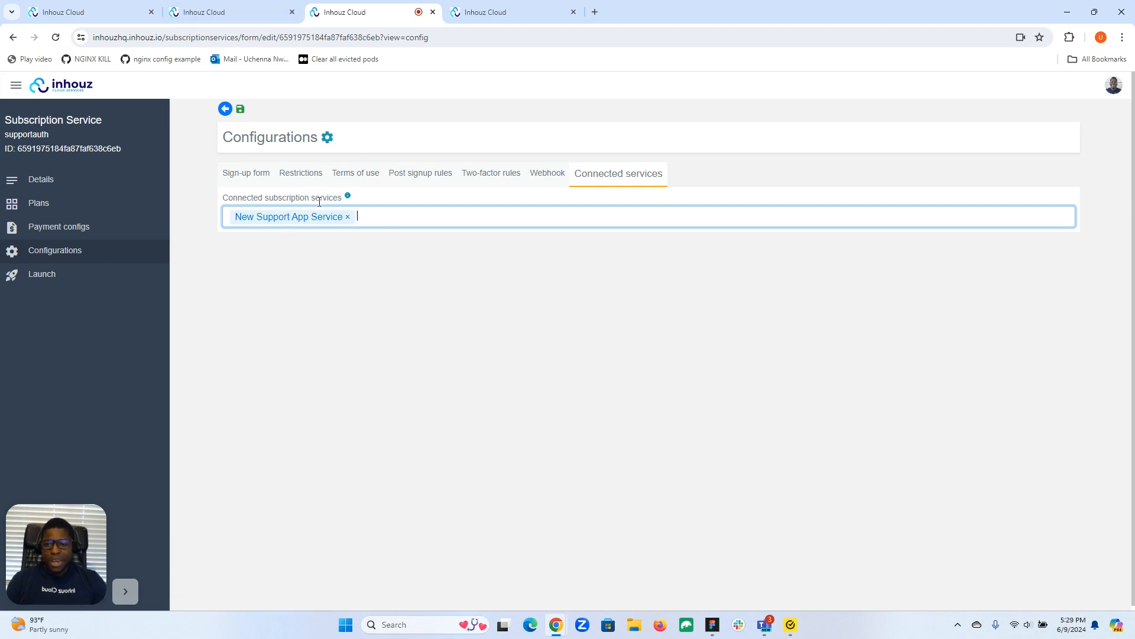
Step: Review the details of New Support App Service and return to the supportauth connected services configuration
{"action": "left_click", "coordinate": [272, 12]}
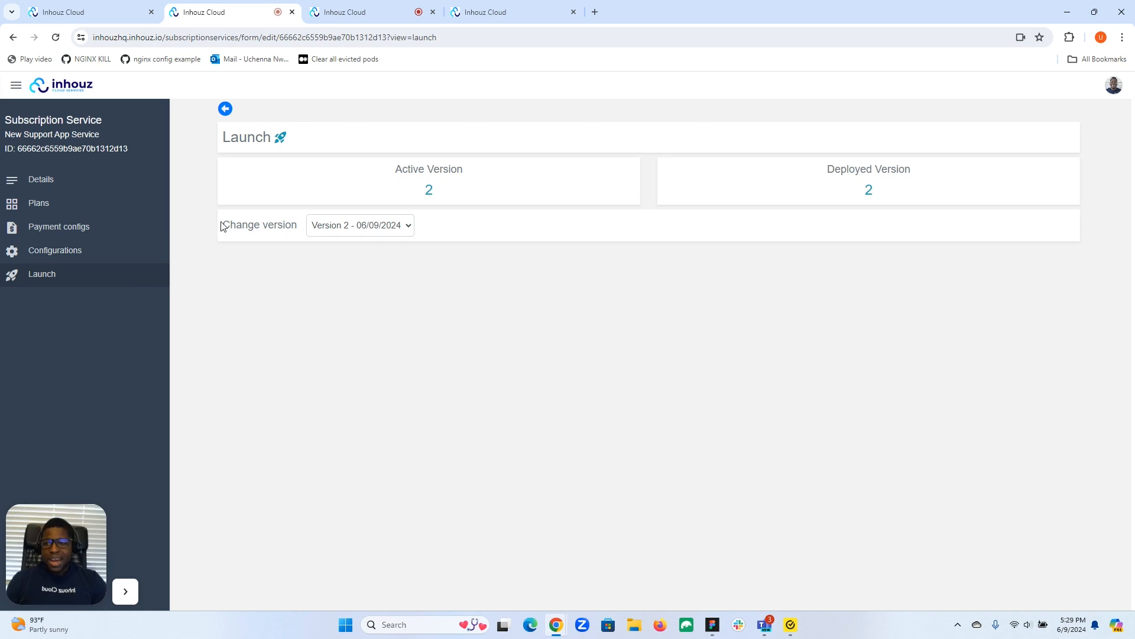
{"action": "left_click", "coordinate": [41, 179]}
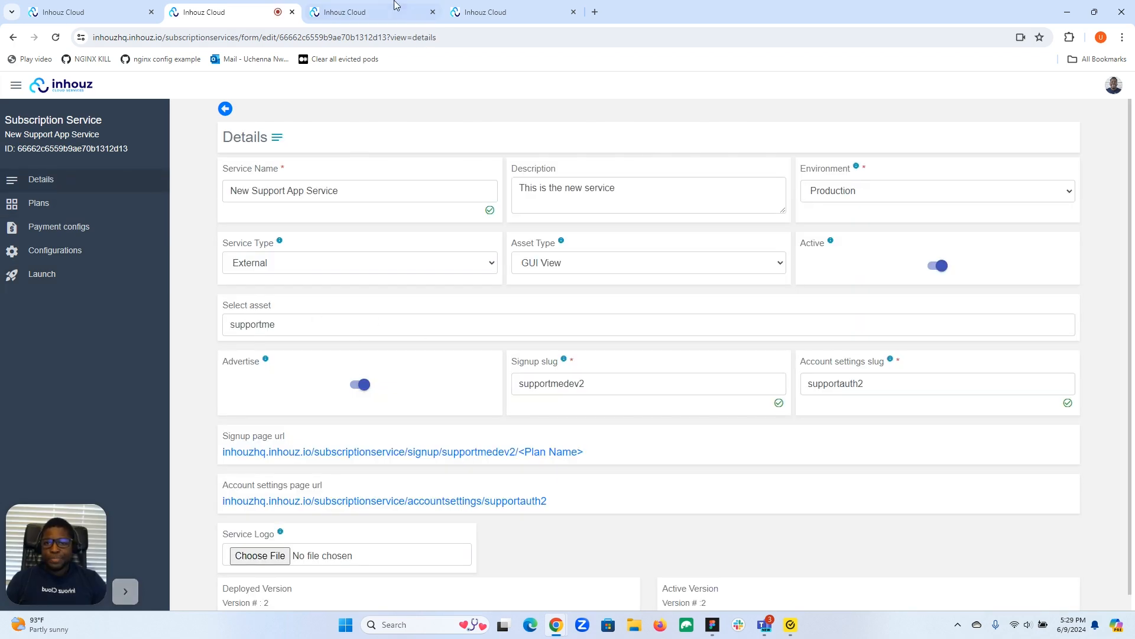
{"action": "left_click", "coordinate": [497, 12]}
{"action": "left_click", "coordinate": [381, 14]}
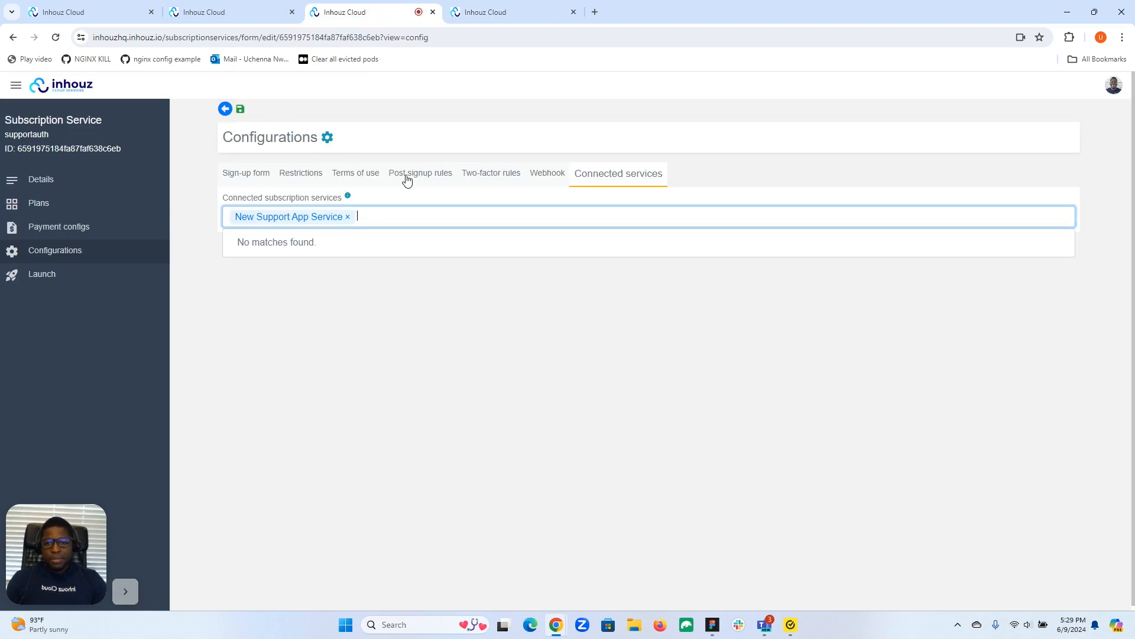
Step: Save the supportauth configuration and deploy version 20 of the service
{"action": "left_click", "coordinate": [241, 112]}
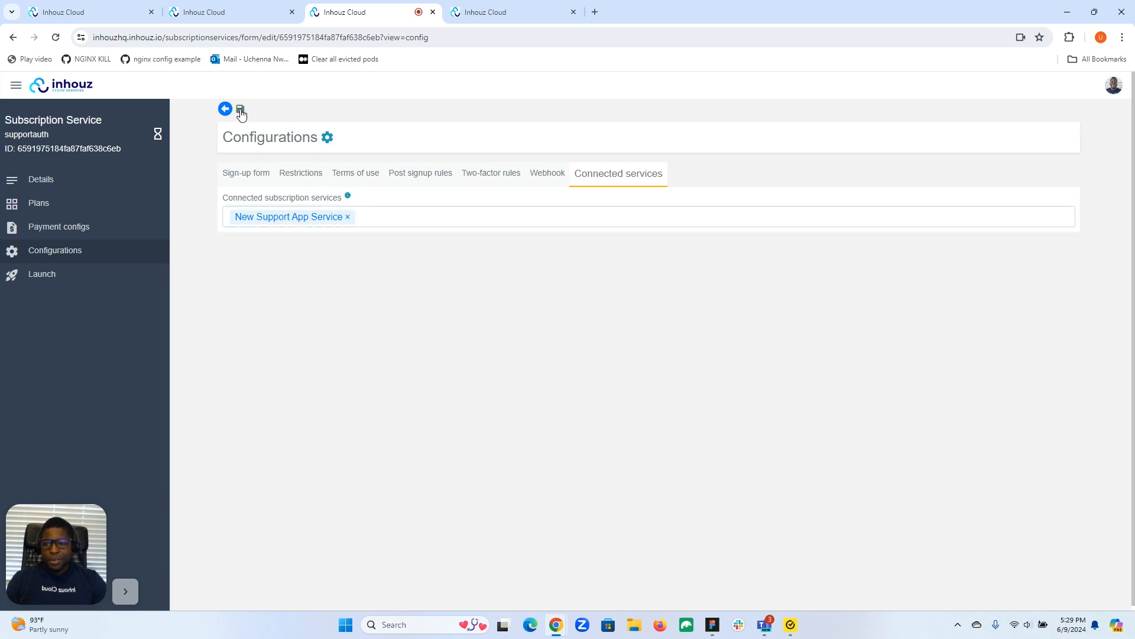
{"action": "left_click", "coordinate": [69, 277]}
{"action": "left_click", "coordinate": [256, 280]}
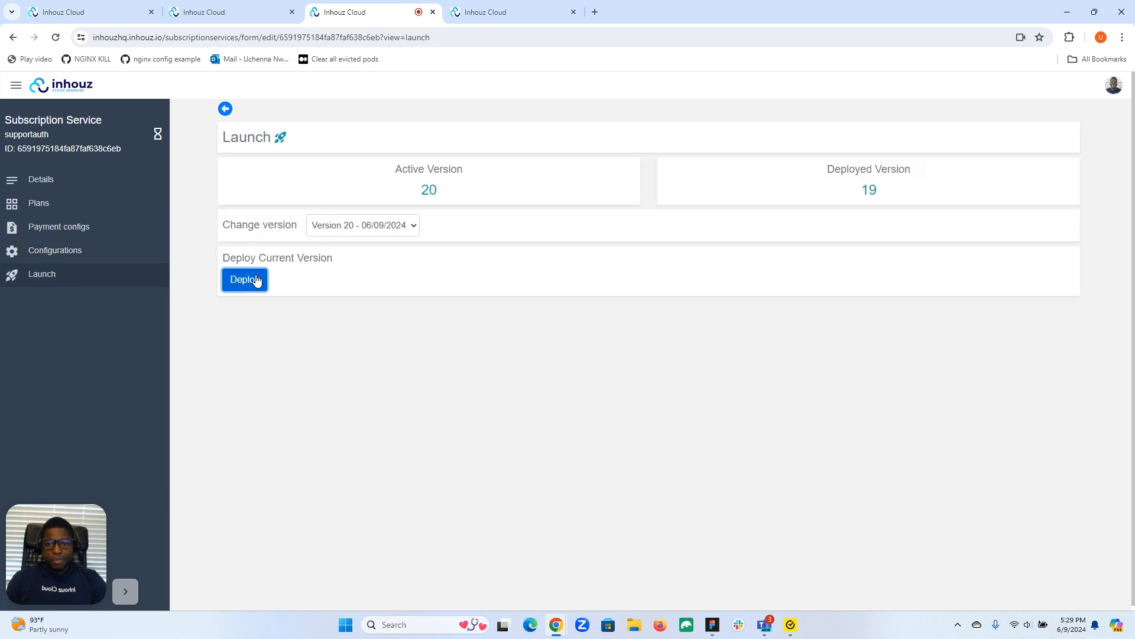
Step: Reload the Supportme account settings and open the options for migrating subscriptions
{"action": "left_click", "coordinate": [511, 7]}
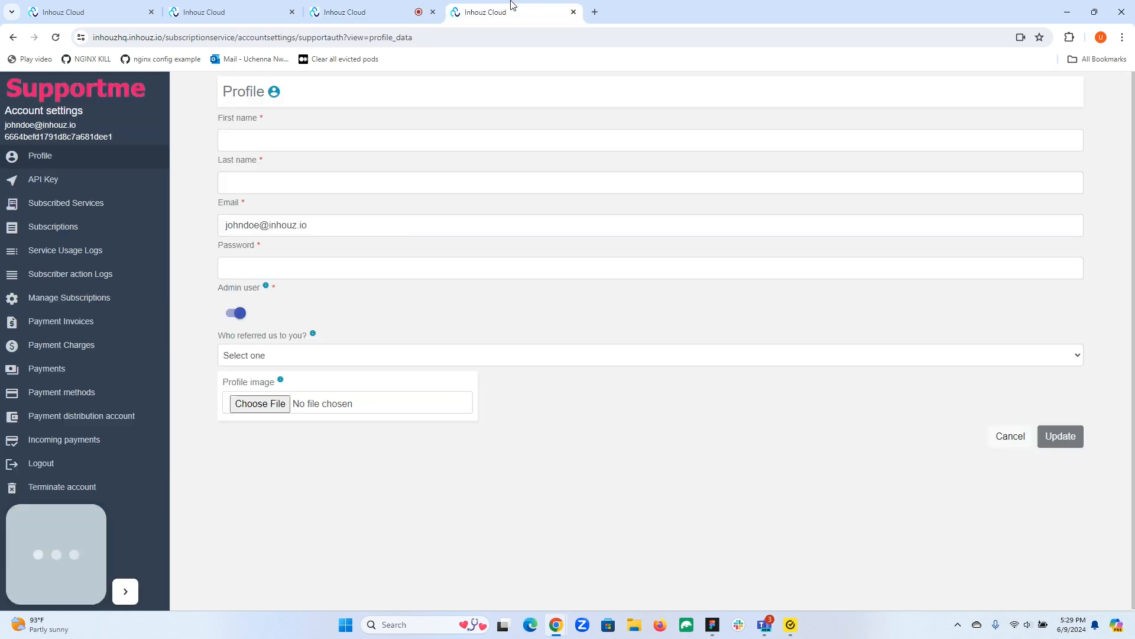
{"action": "left_click", "coordinate": [55, 39]}
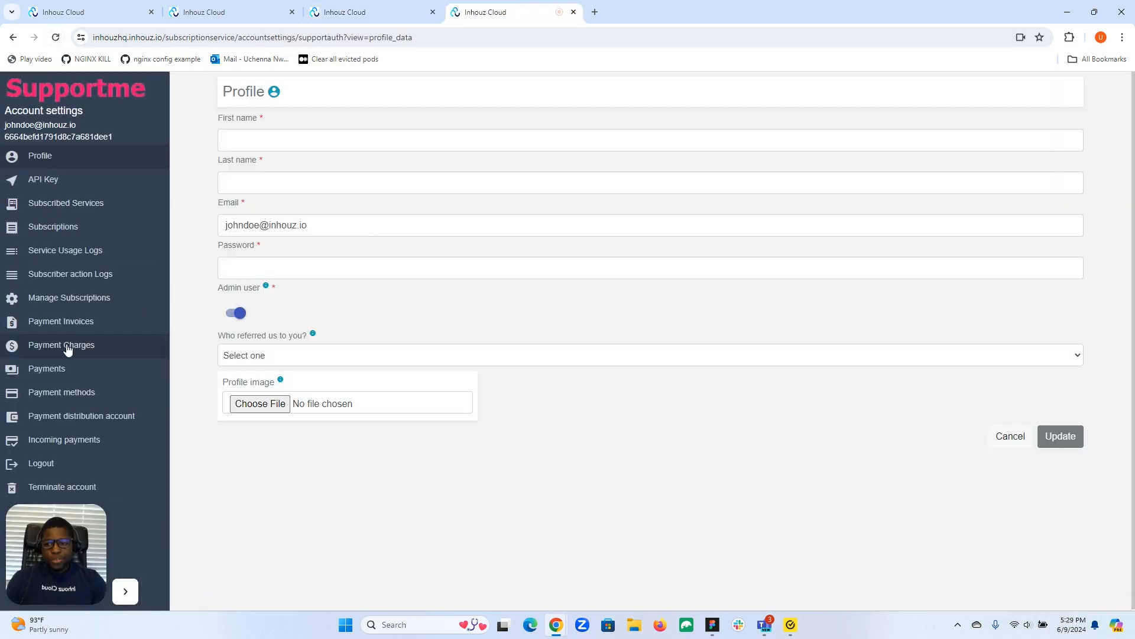
{"action": "left_click", "coordinate": [68, 302]}
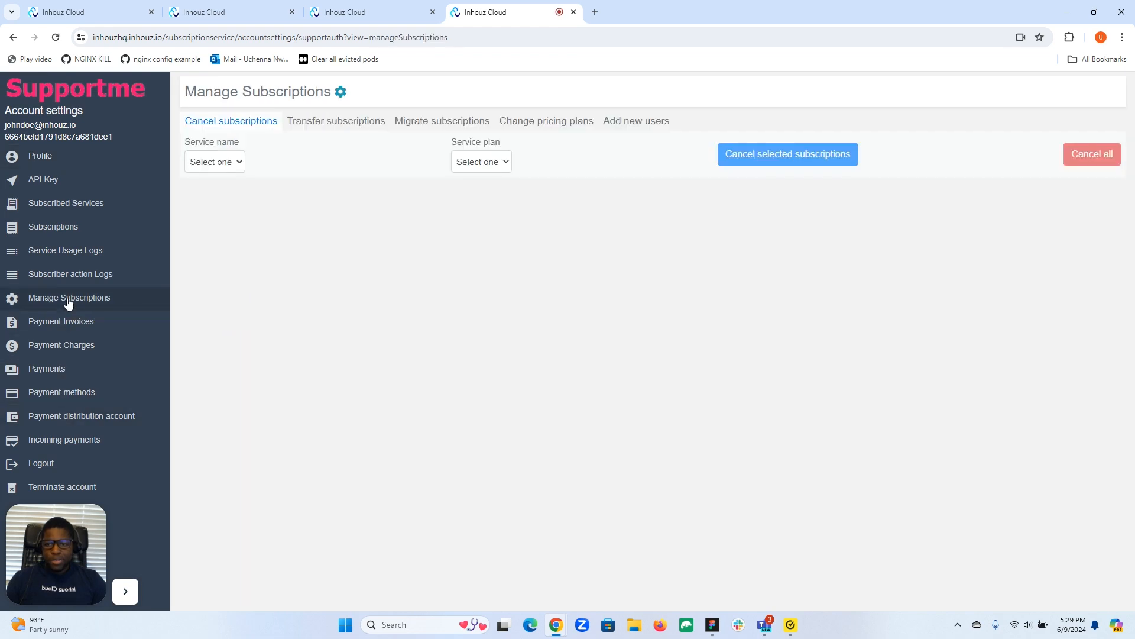
{"action": "left_click", "coordinate": [449, 120]}
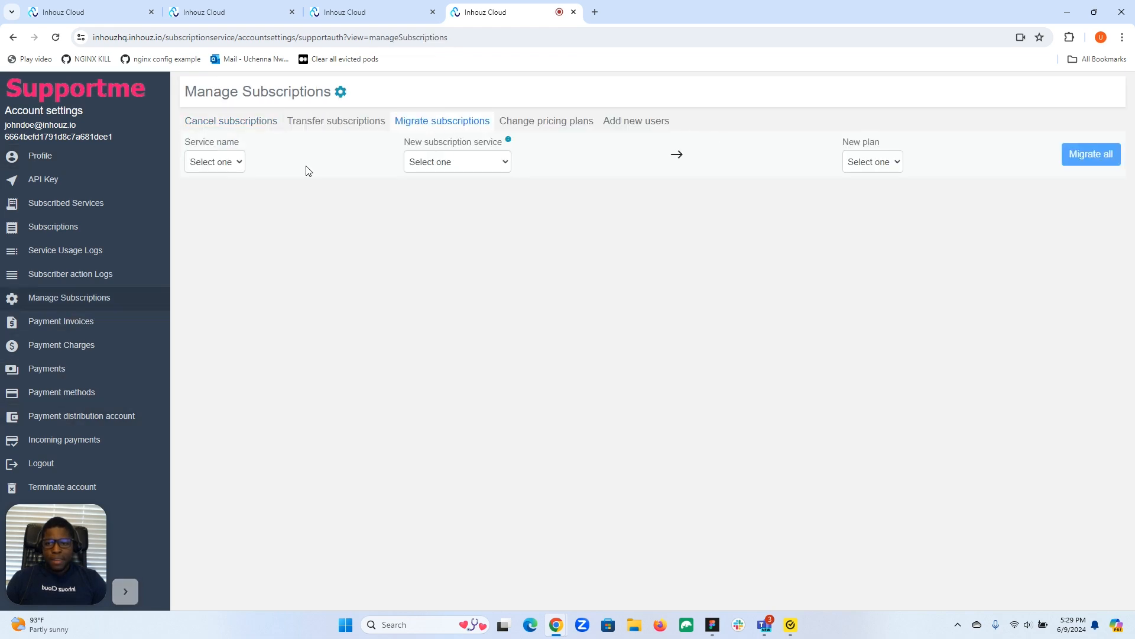
Step: Set up the migration from supportauth to New Support App Service with New Premium as the new plan
{"action": "left_click", "coordinate": [236, 162]}
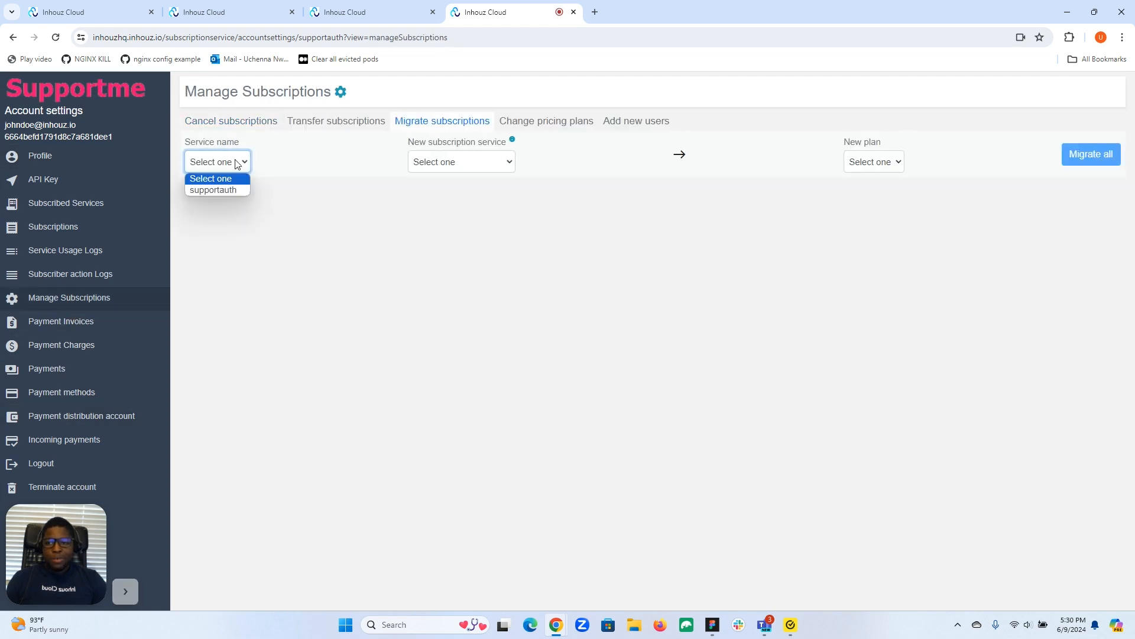
{"action": "left_click", "coordinate": [201, 189]}
{"action": "left_click", "coordinate": [447, 162]}
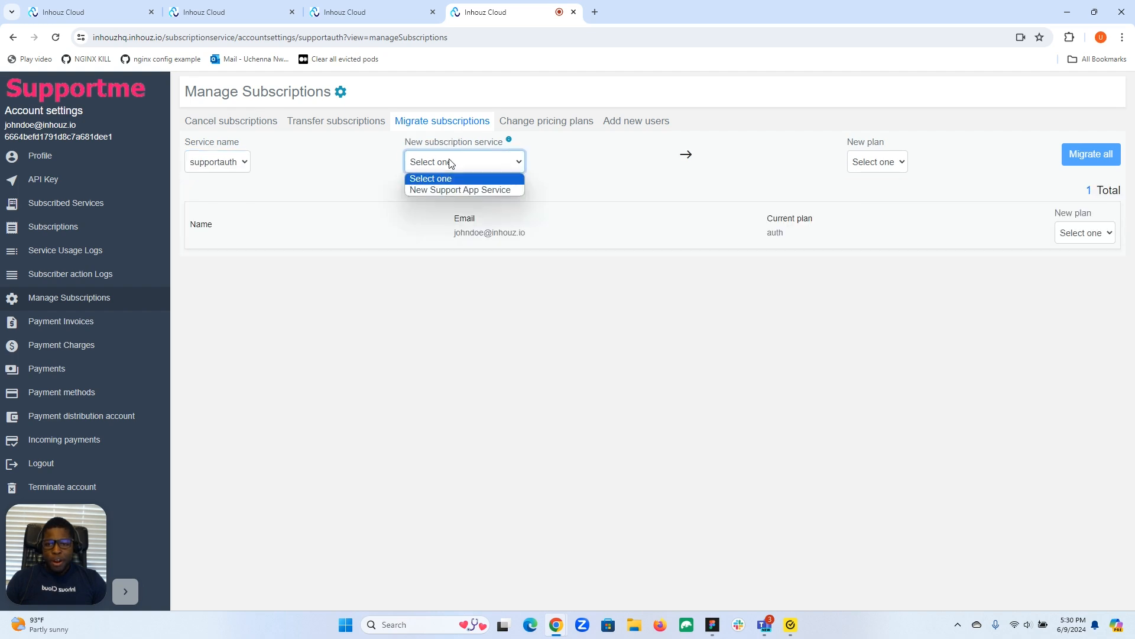
{"action": "left_click", "coordinate": [449, 189]}
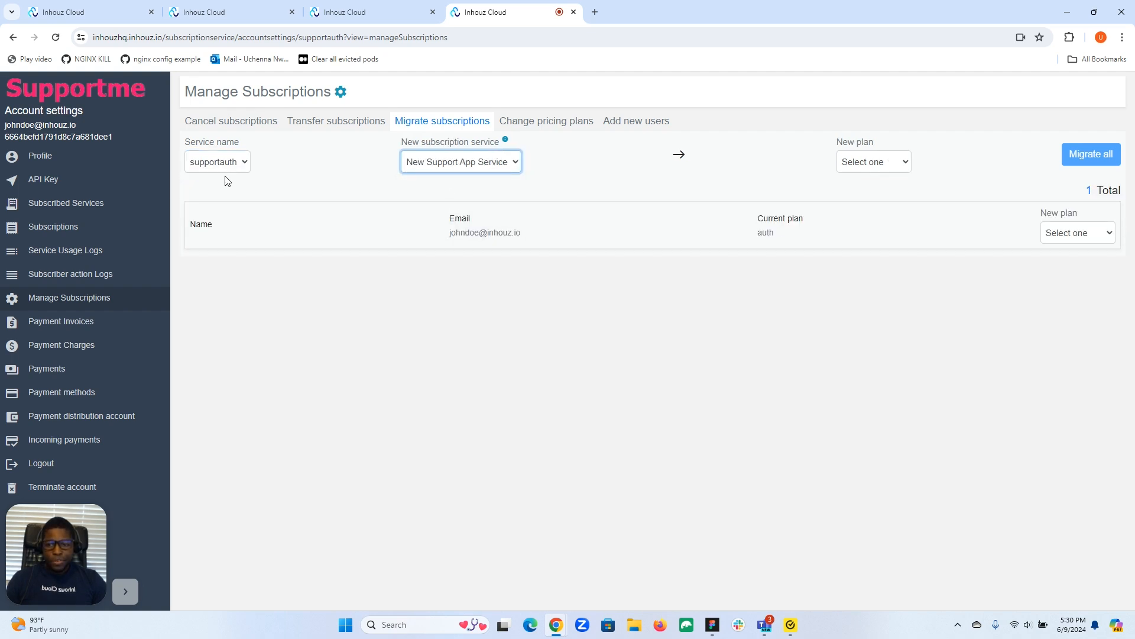
{"action": "left_click", "coordinate": [864, 165]}
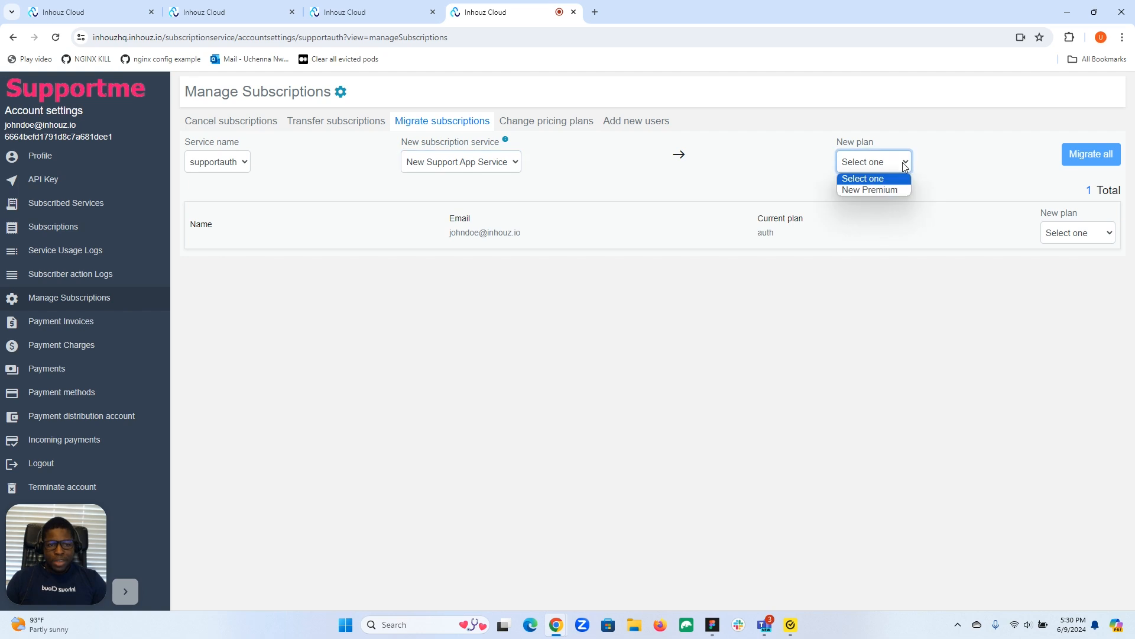
{"action": "left_click", "coordinate": [882, 190]}
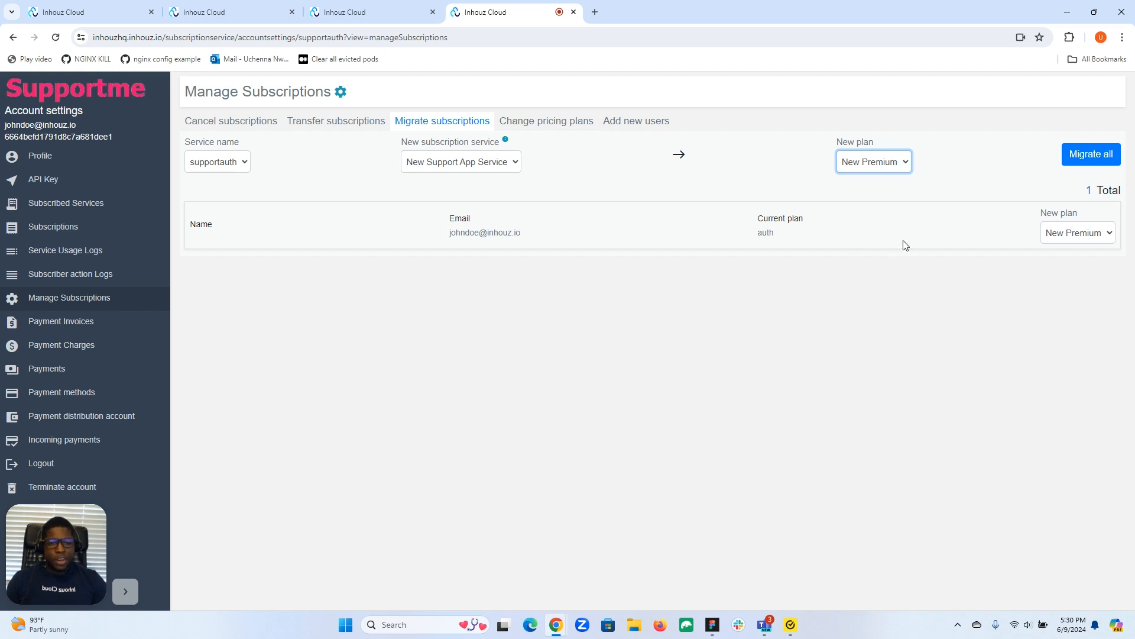
{"action": "left_click", "coordinate": [1085, 235]}
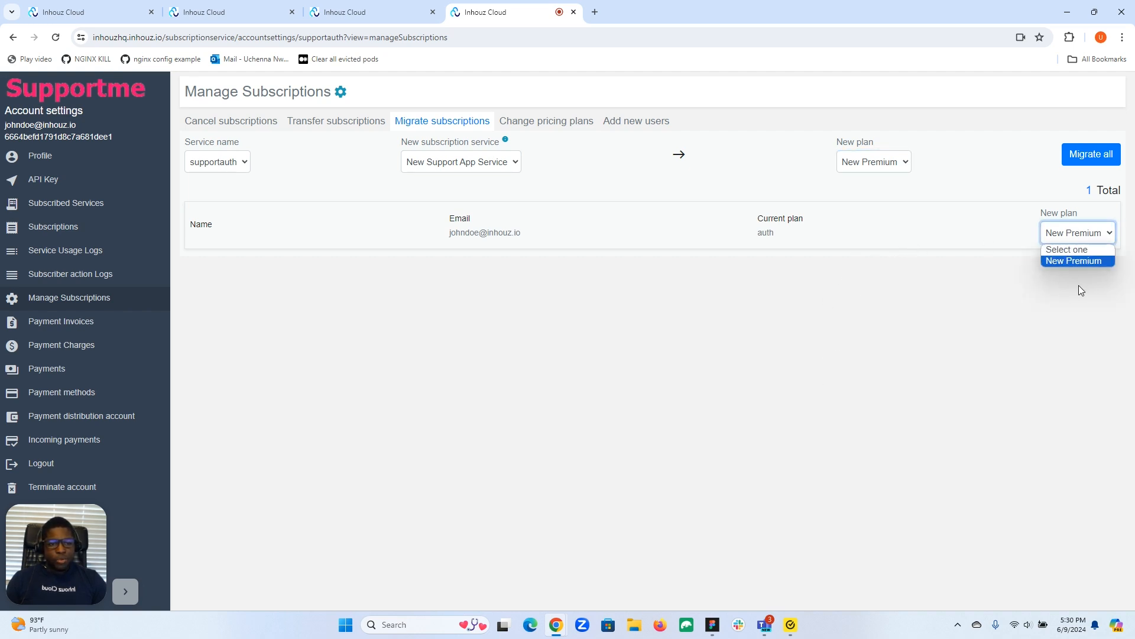
{"action": "left_click", "coordinate": [1066, 306]}
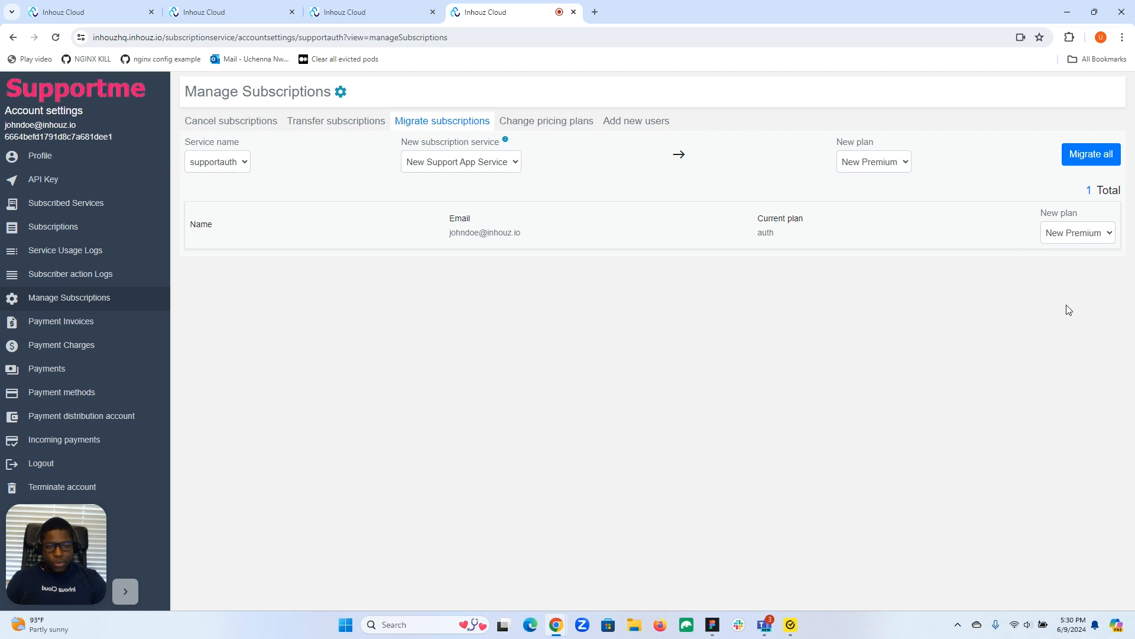